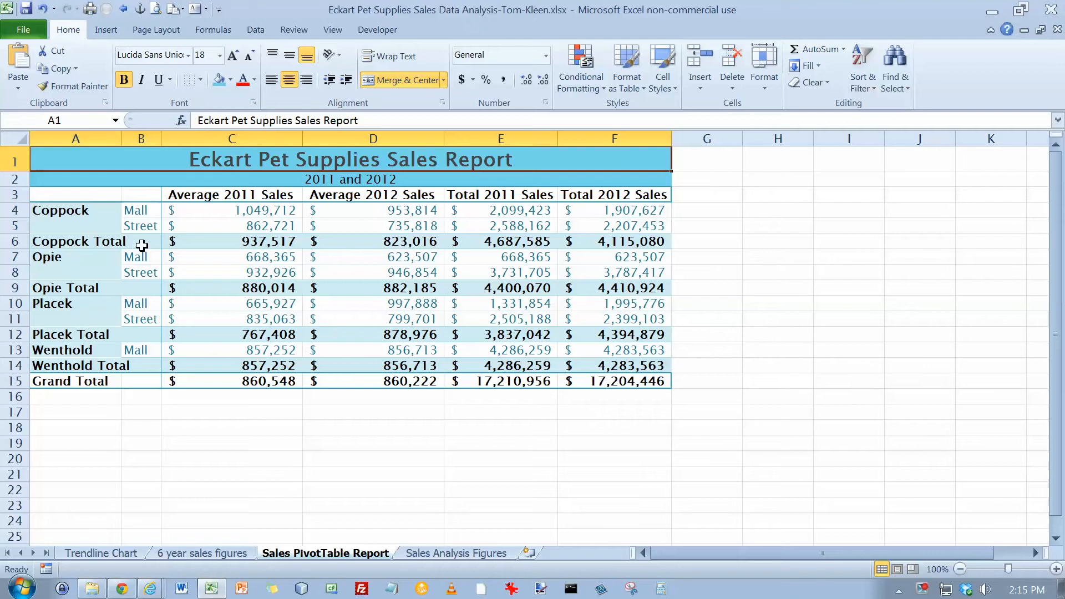
Show the PivotTable's field list and insert a 3-D Clustered Column PivotChart based on the sales PivotTable.
left_click(99, 211)
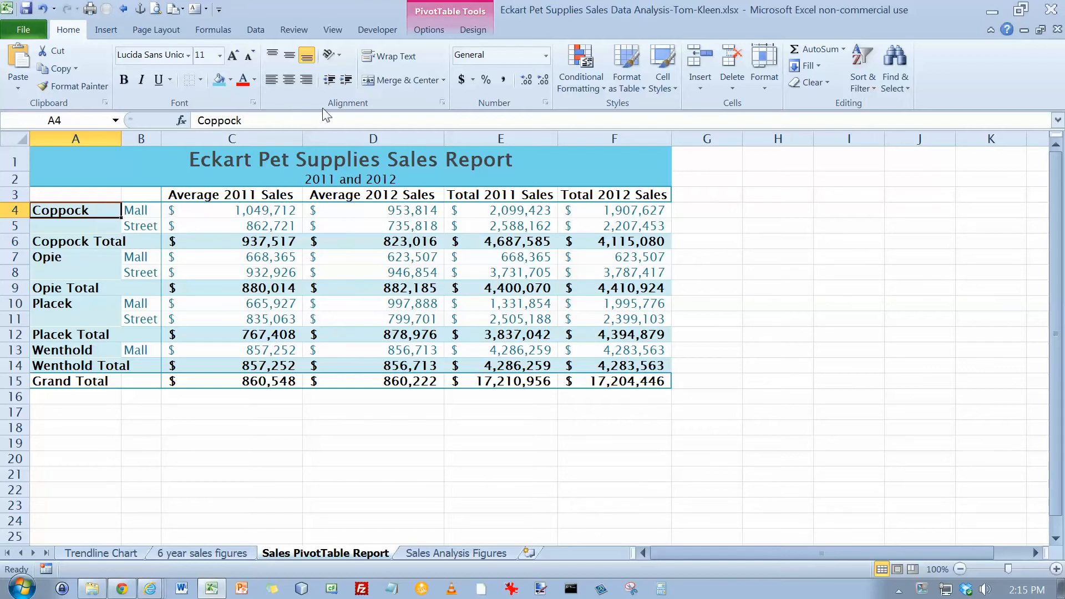
left_click(423, 33)
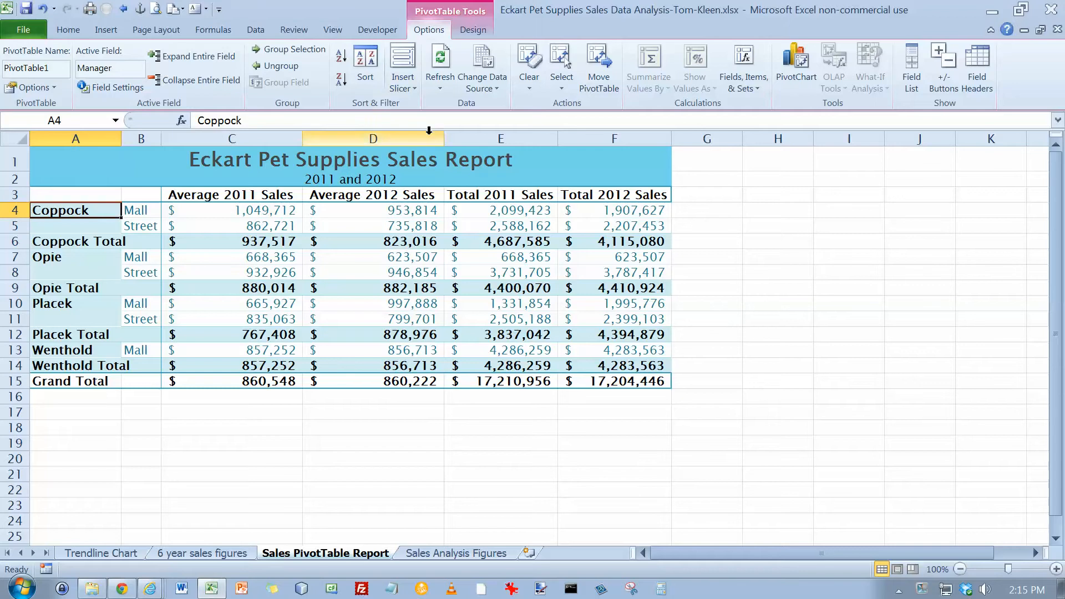
left_click(911, 67)
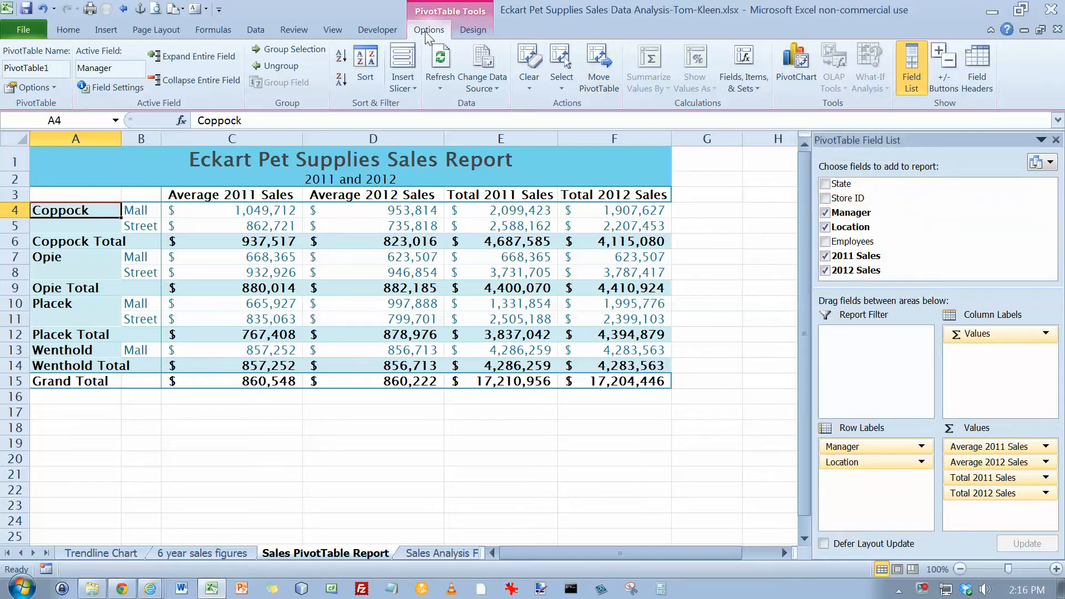
left_click(798, 62)
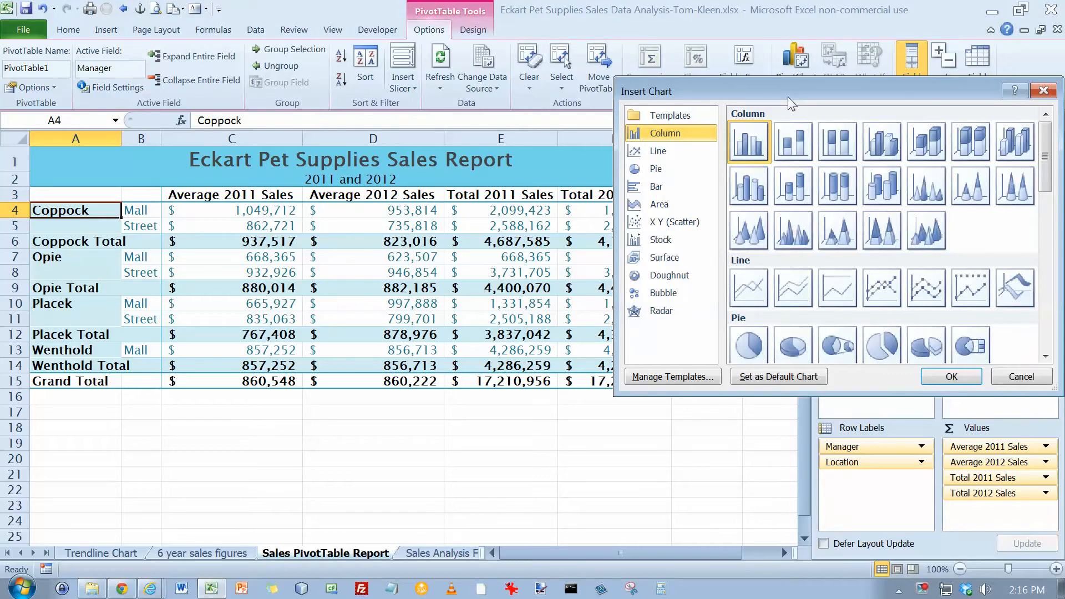
left_click(882, 143)
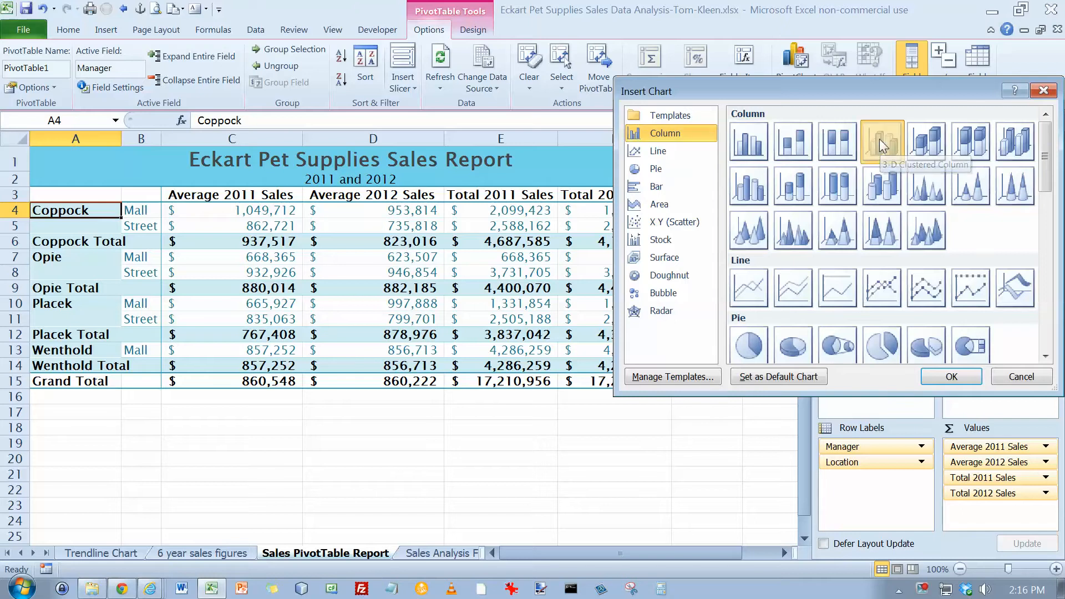
left_click(956, 381)
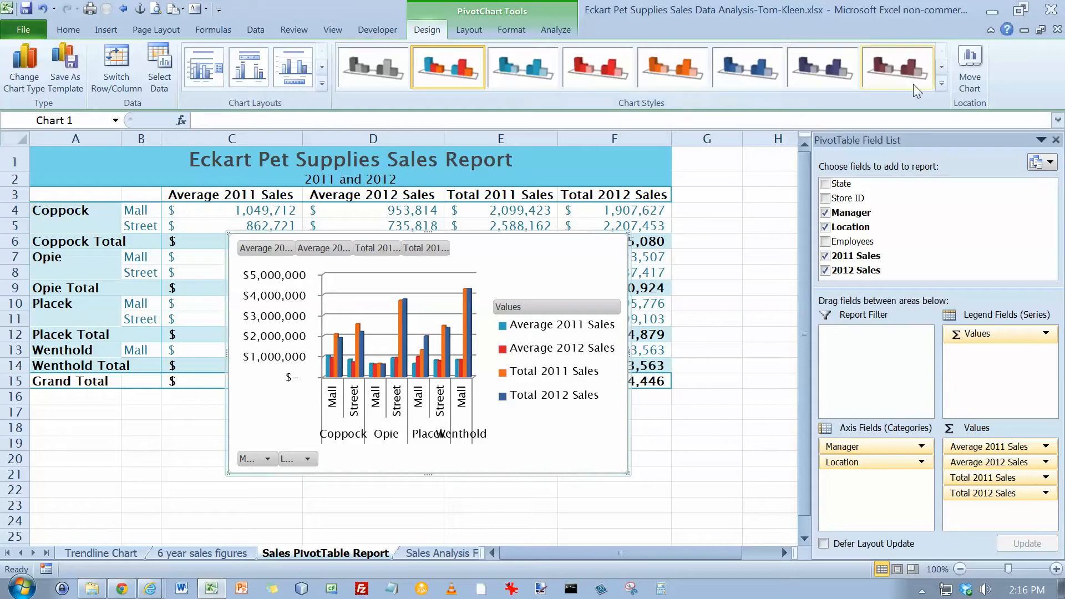
Move the PivotChart to a new sheet named Average Sales PivotChart Report.
left_click(970, 61)
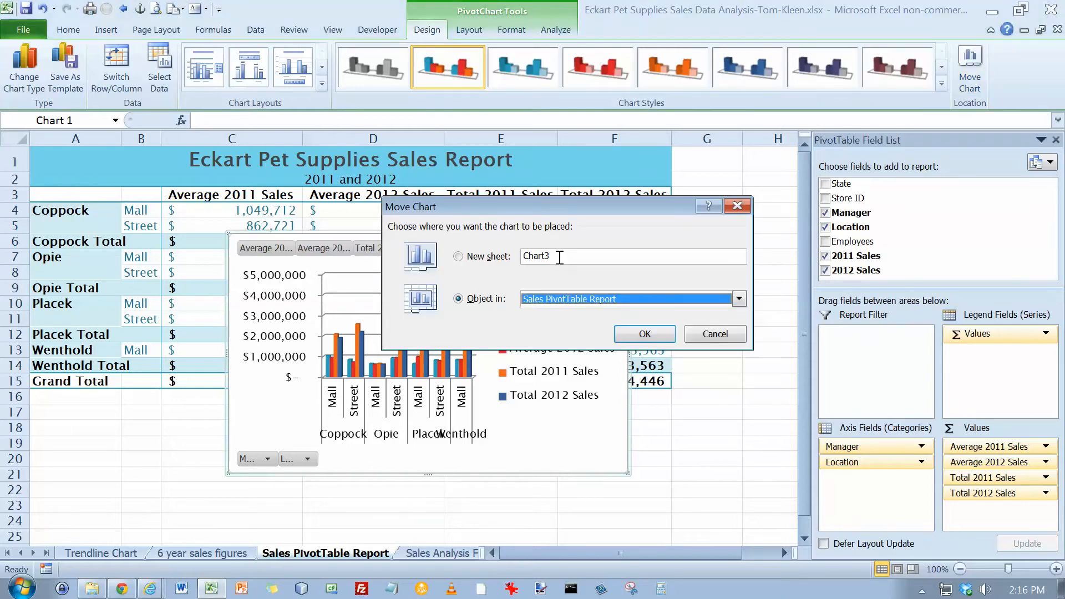
double_click(566, 256)
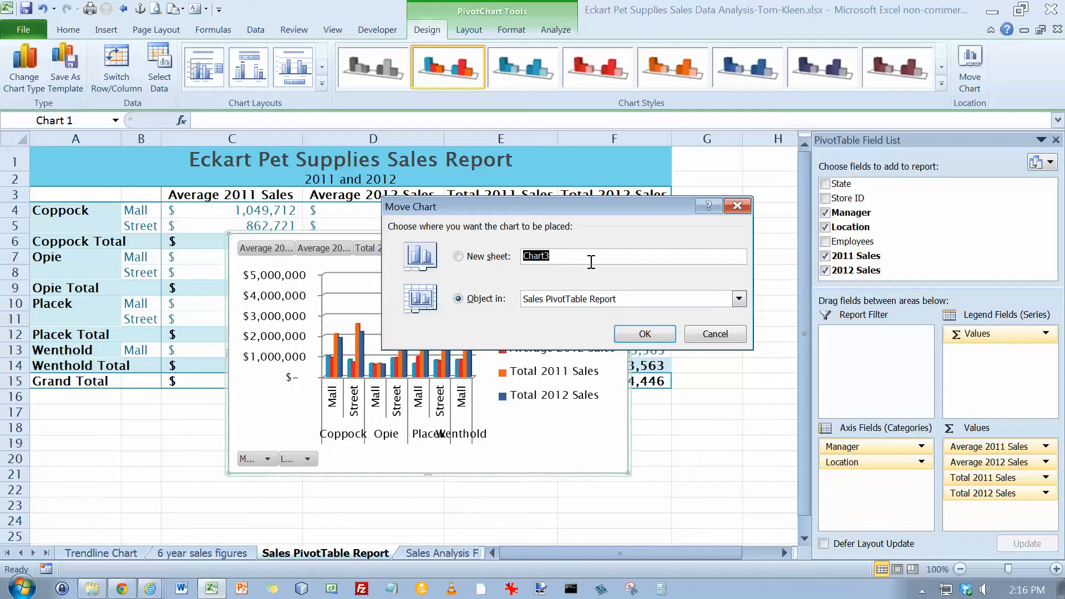
type("Average Sales Piv")
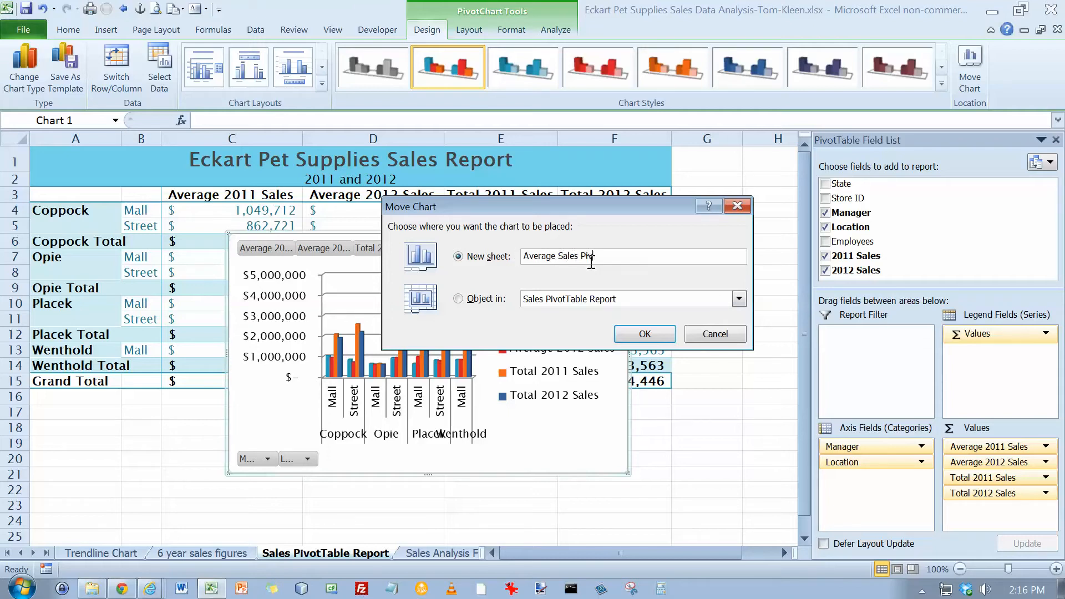
type("otChart Report")
left_click(650, 334)
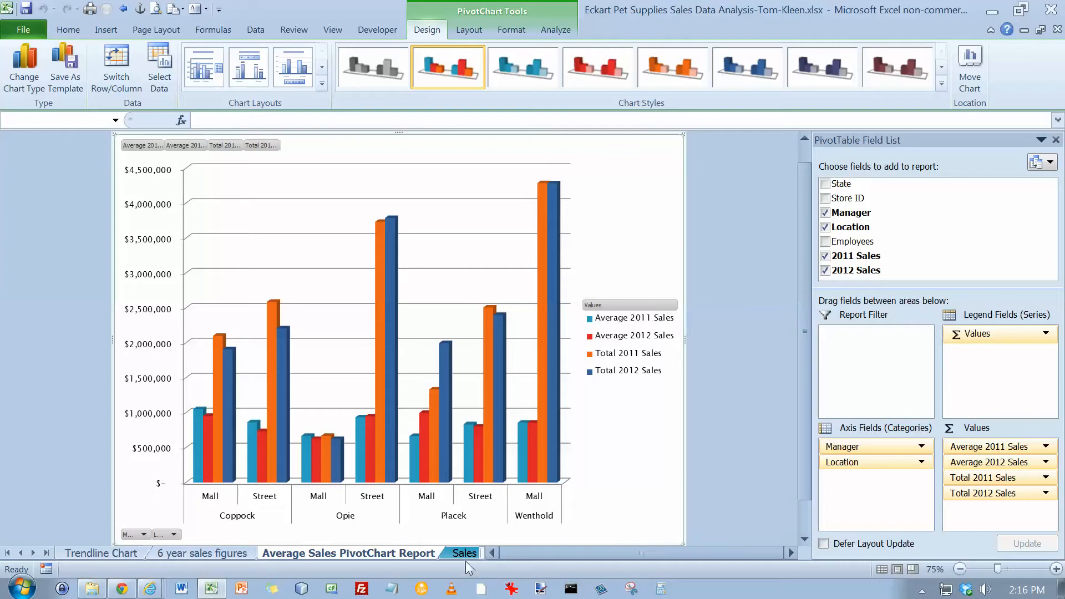
Color the Average Sales PivotChart Report sheet tab red and check it from the 6 year sales figures sheet.
right_click(370, 555)
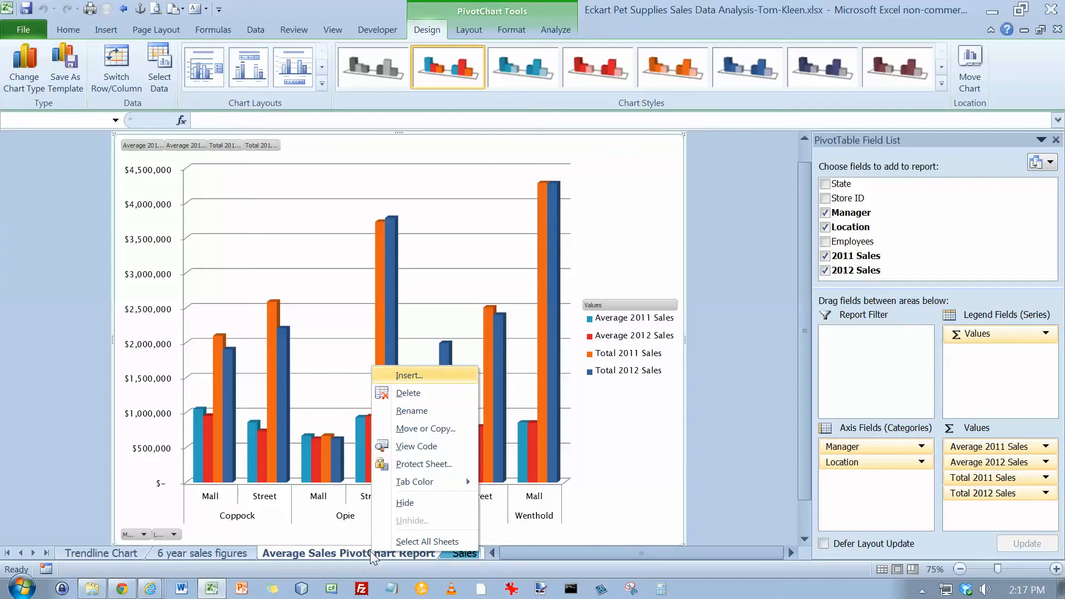
mouse_move(438, 490)
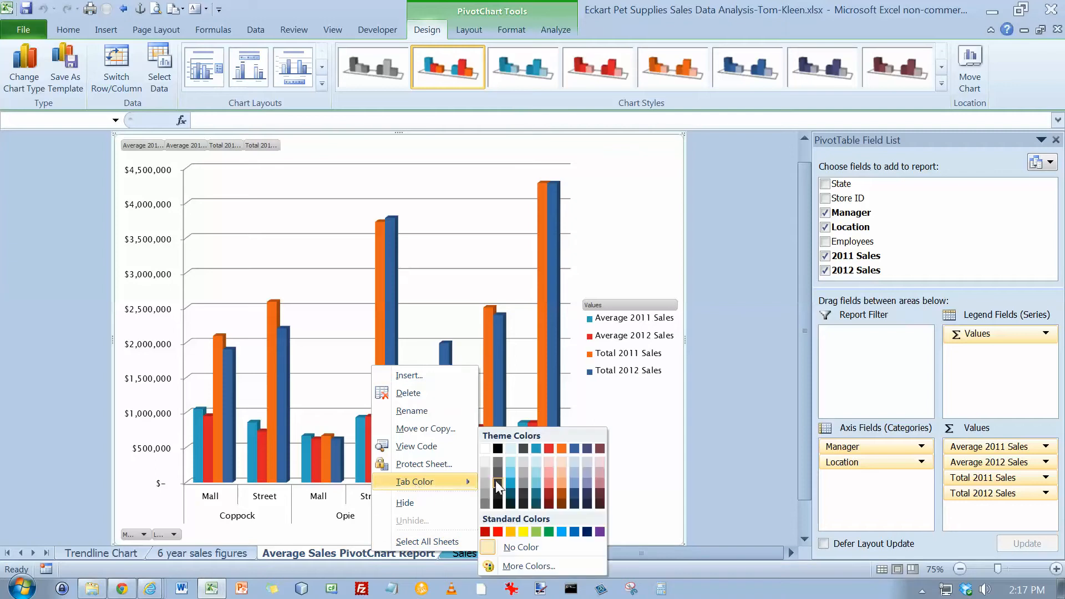
left_click(547, 447)
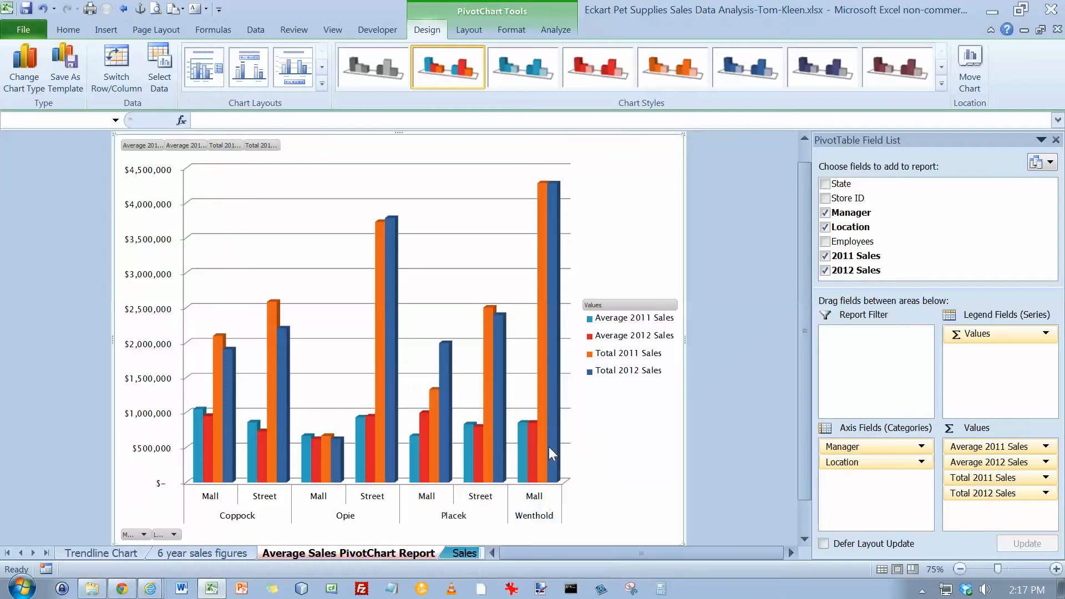
left_click(225, 554)
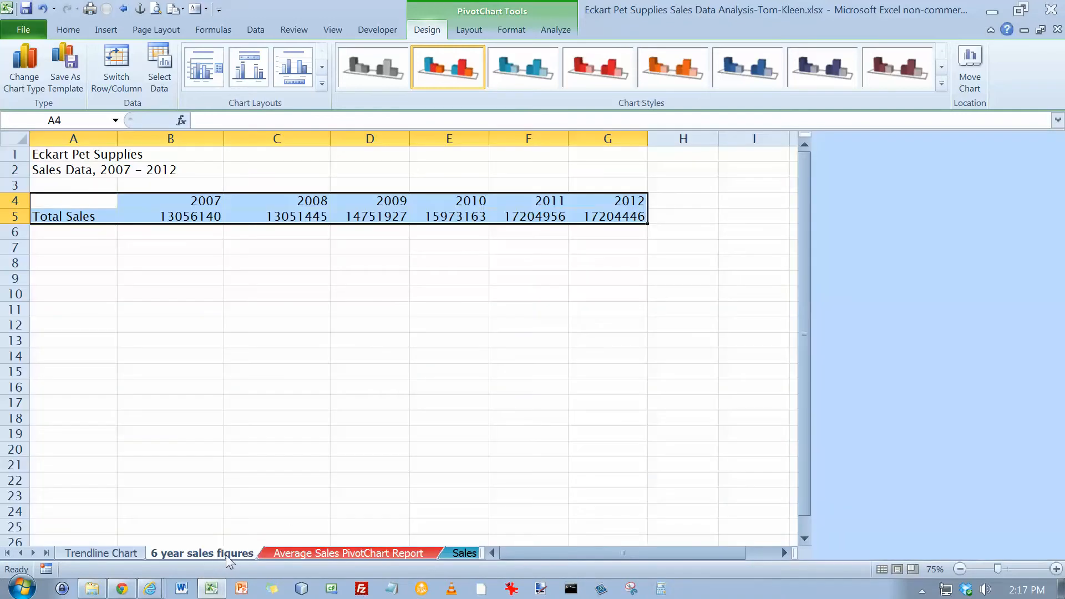
left_click(338, 553)
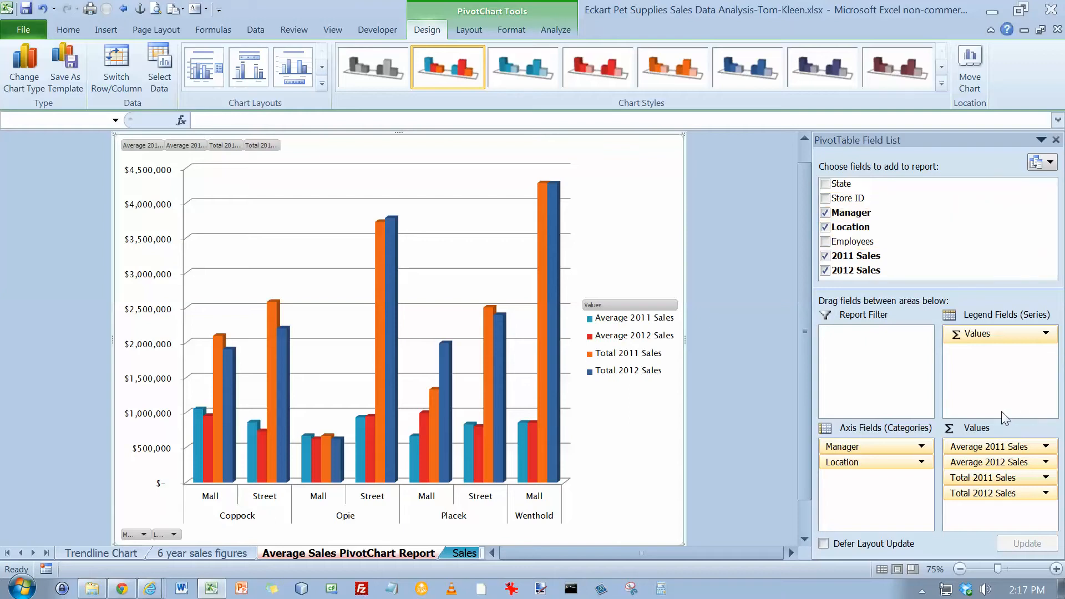
Remove Total 2011 Sales and Total 2012 Sales from the PivotChart's values and change the chart type to 3-D Cylinder.
left_click_drag(1002, 480, 922, 218)
left_click_drag(1018, 487, 968, 228)
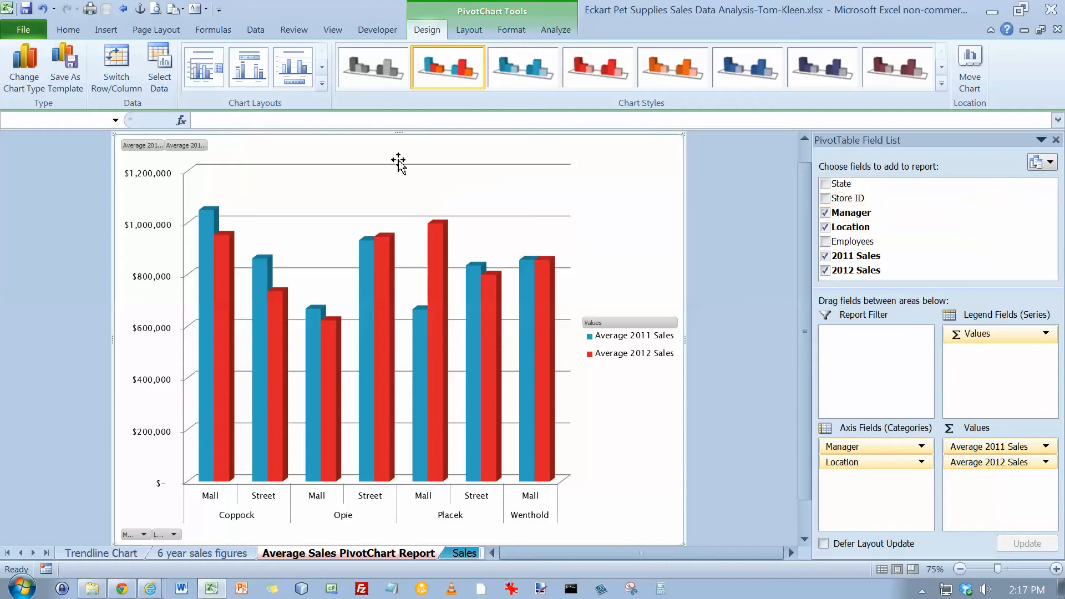
left_click(22, 65)
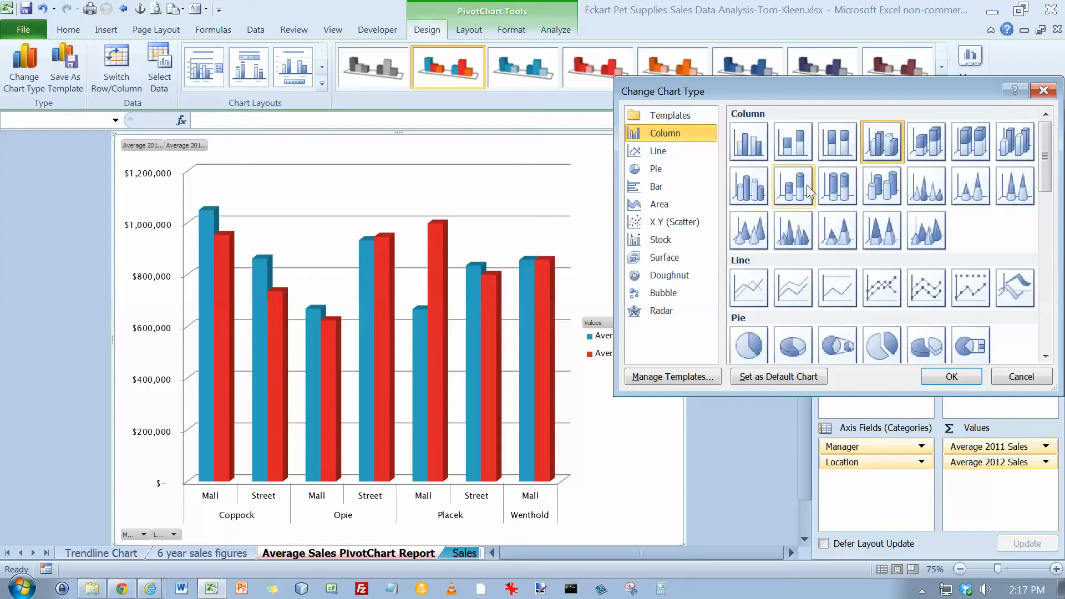
left_click(877, 193)
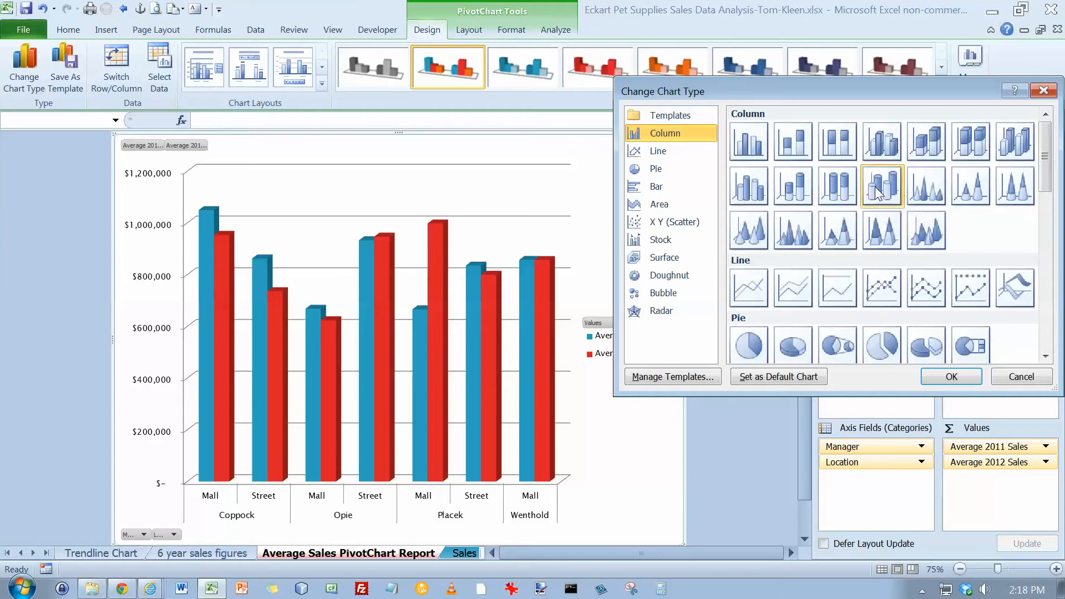
left_click(967, 380)
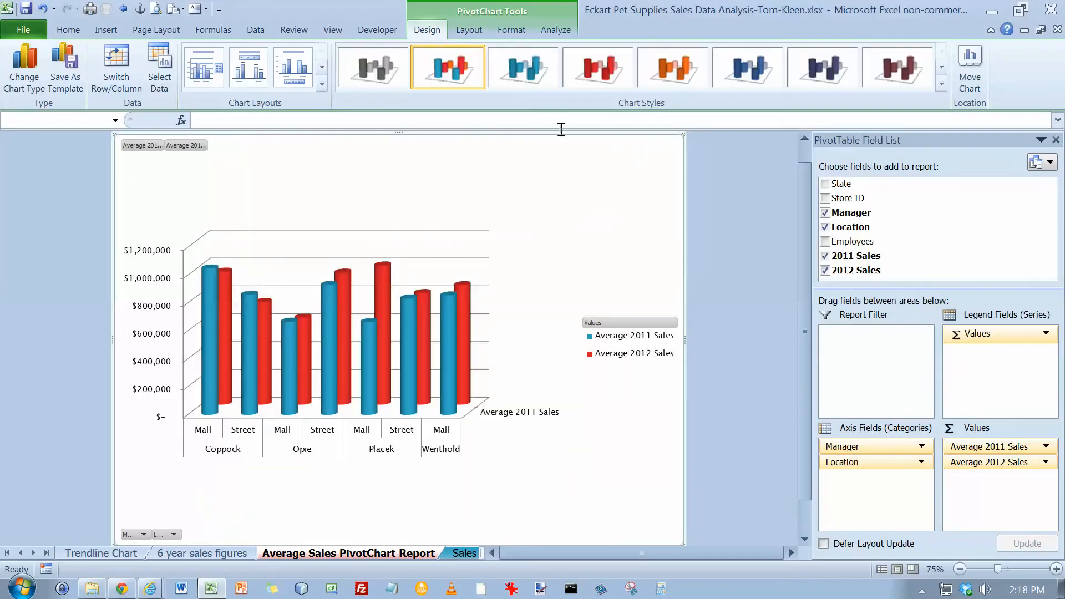
Add a title above the chart with the text Eckart Pet Supplies.
left_click(471, 31)
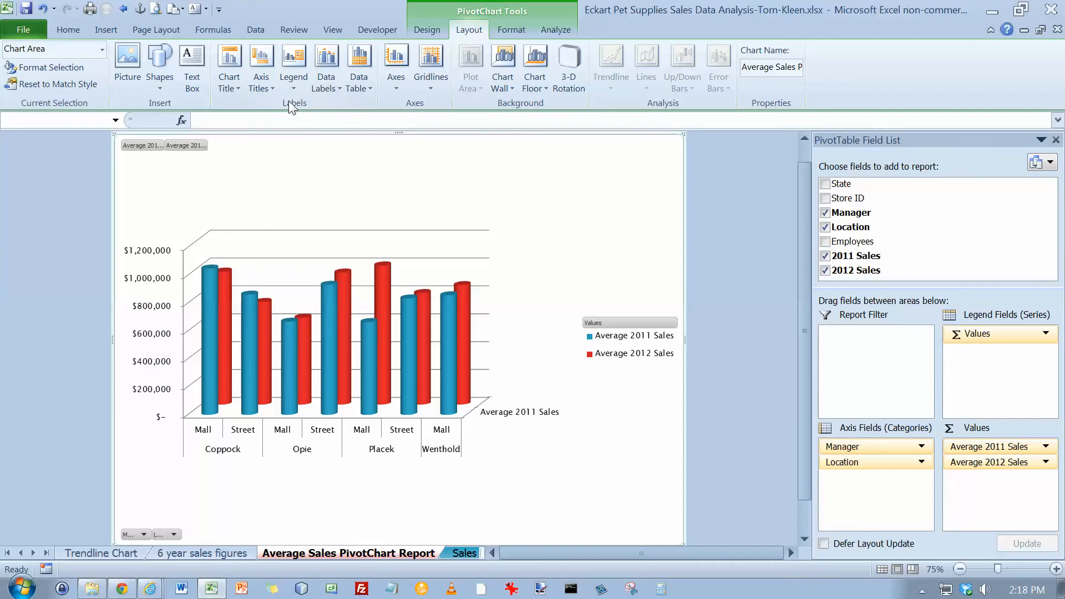
left_click(238, 85)
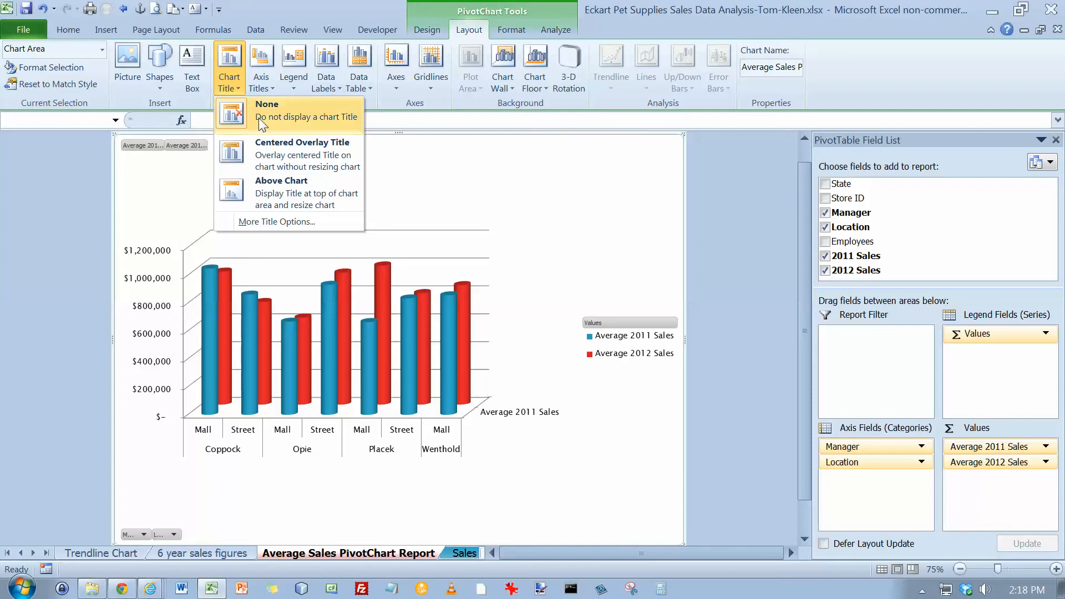
left_click(279, 191)
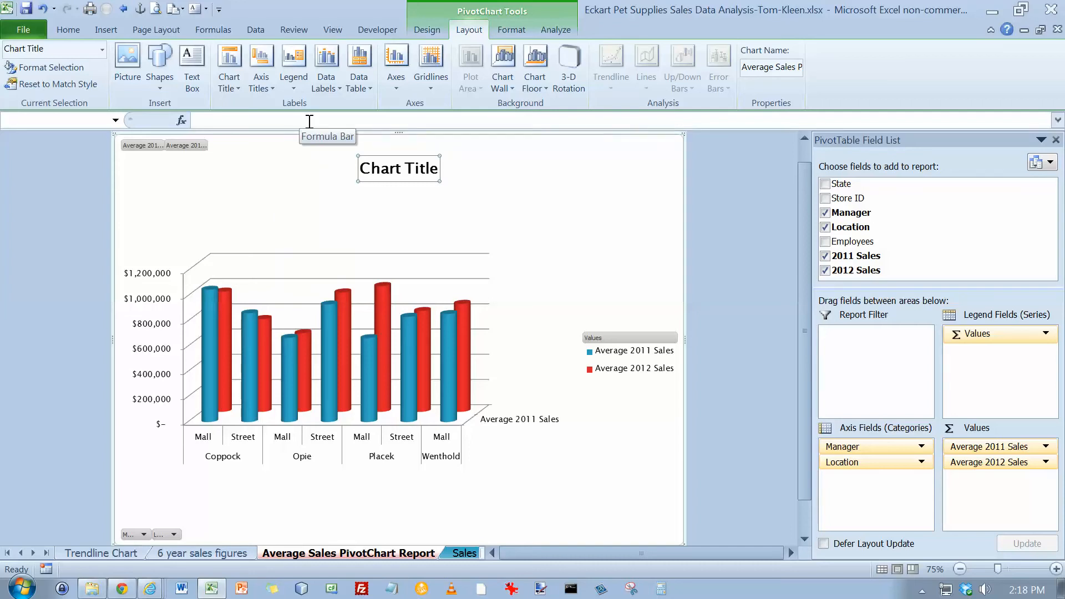
type("Eckart ")
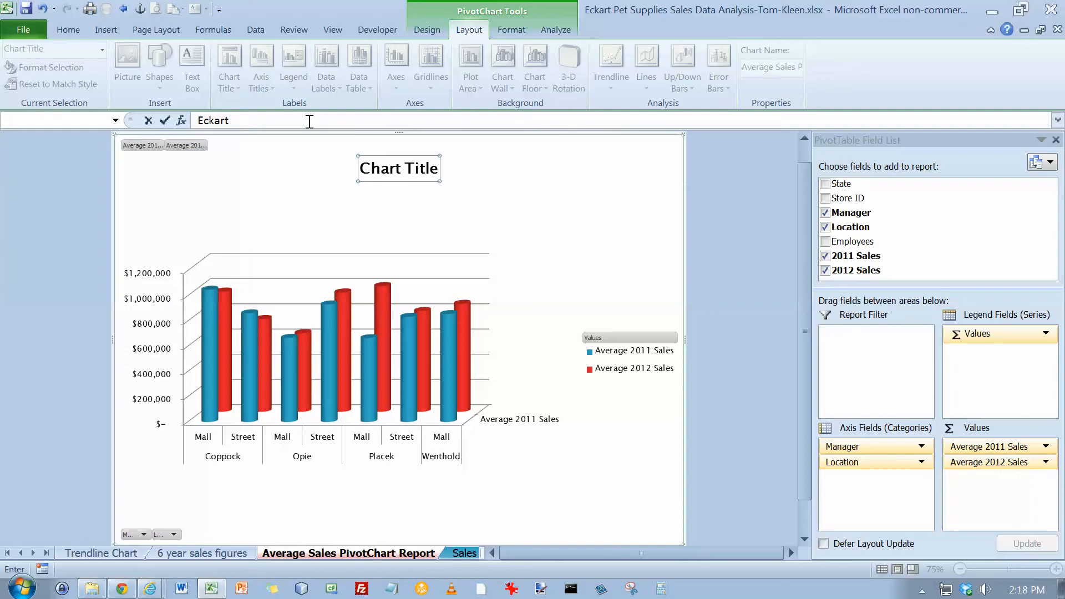
type("Pet Supplies")
key("Return")
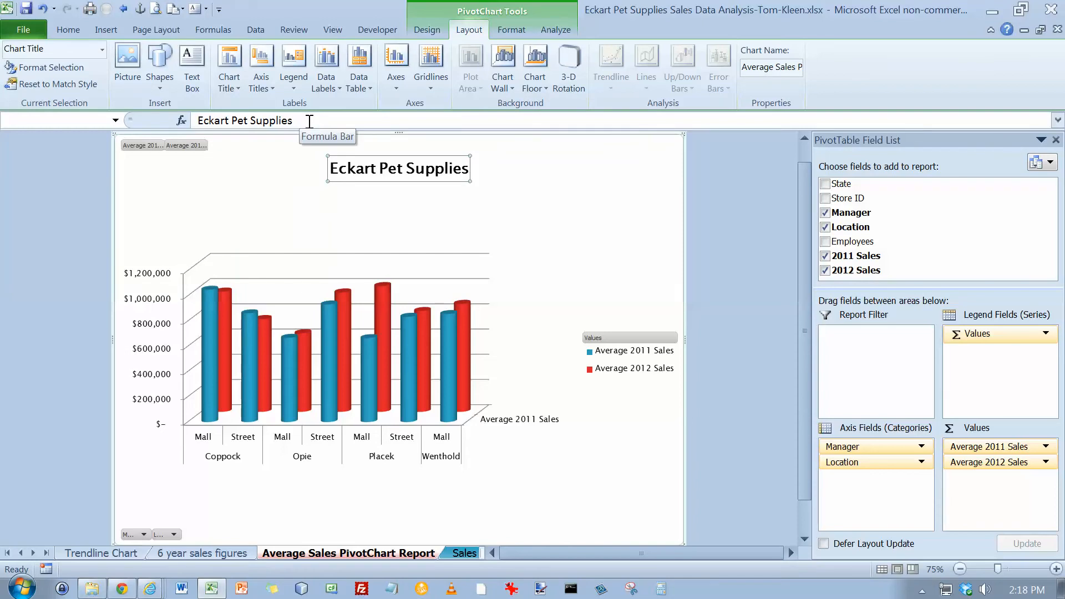
Start a second line in the chart title, below Eckart Pet Supplies.
type("A")
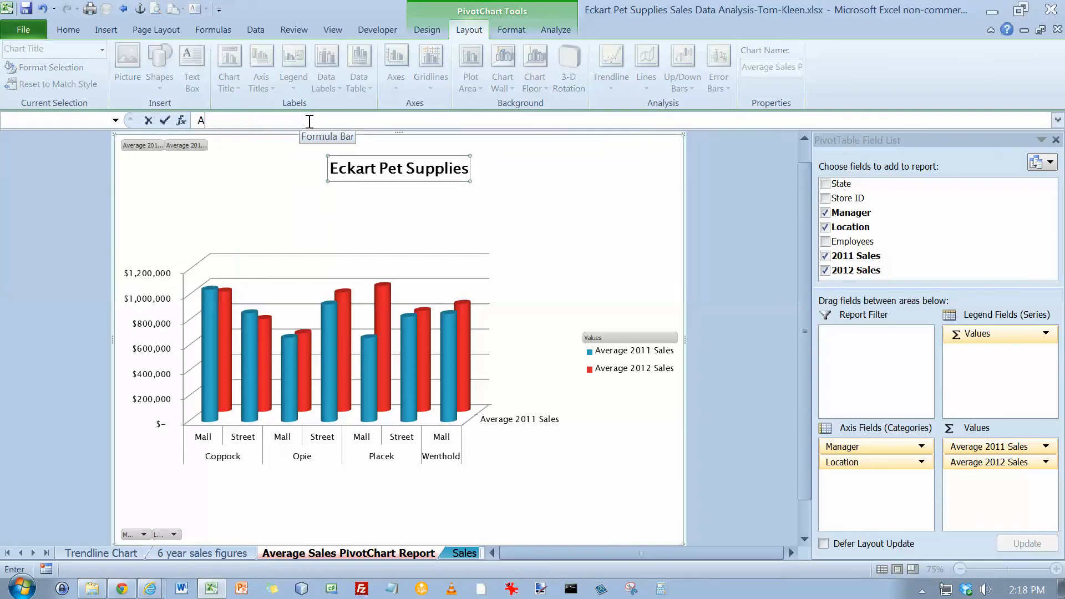
key("Escape")
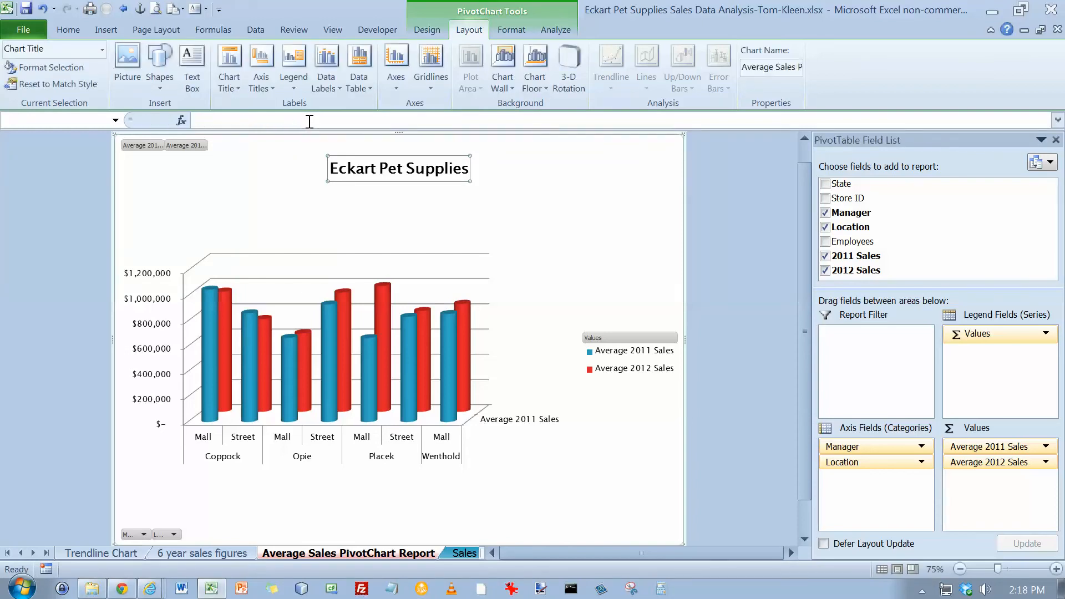
left_click(467, 168)
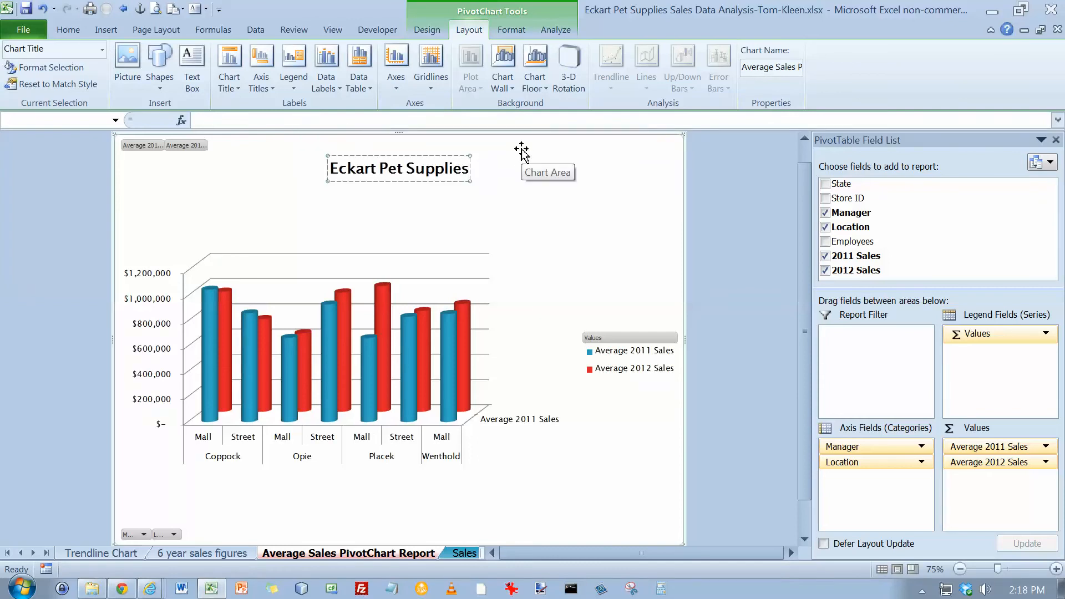
key("Return")
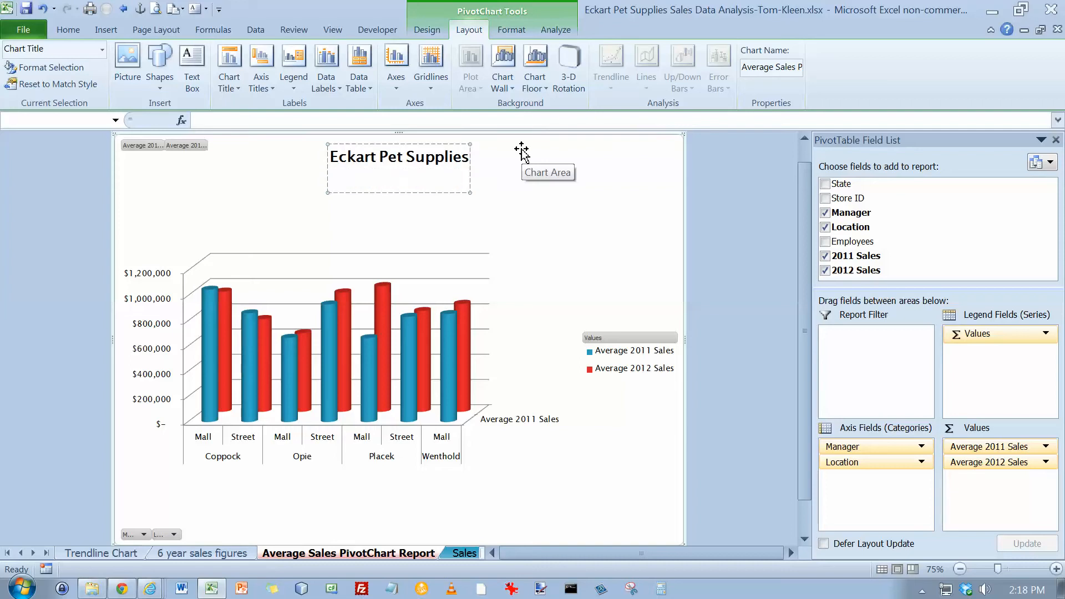
type("aVERAGE s")
type("LES BY mANAG")
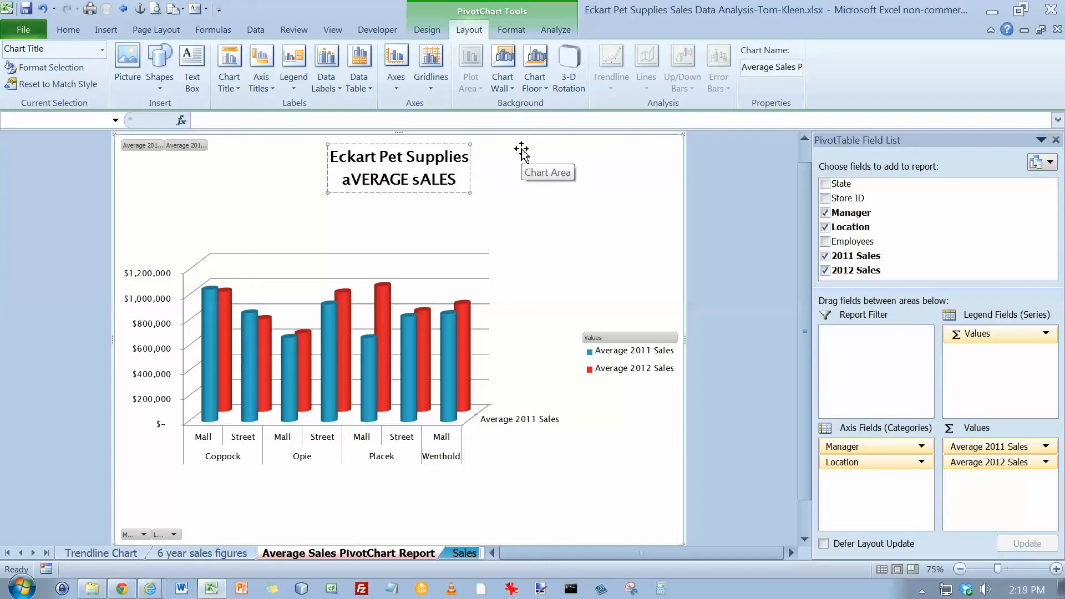
key("BackSpace")
key("BackSpace")
key("BackSpace")
key("BackSpace")
key("BackSpace")
key("BackSpace")
key("BackSpace")
key("BackSpace")
key("BackSpace")
key("BackSpace")
key("BackSpace")
key("BackSpace")
key("BackSpace")
key("BackSpace")
key("BackSpace")
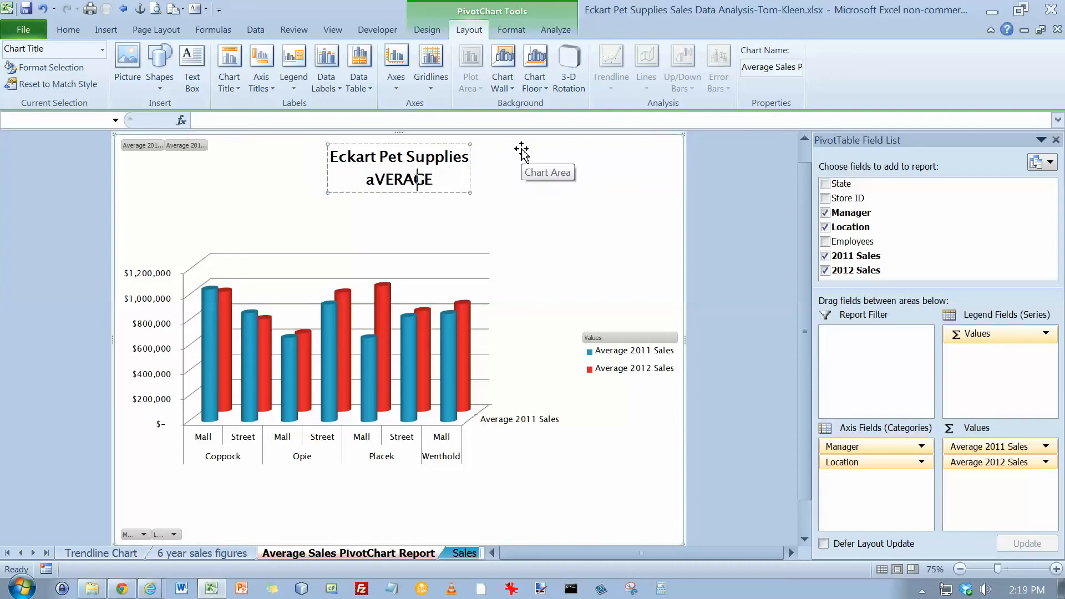
key("BackSpace")
key("BackSpace")
key("BackSpace")
key("BackSpace")
key("BackSpace")
key("BackSpace")
key("BackSpace")
Enter Average Sales by Manager and Location as the title's second line and 2011 and 2012 as its third line.
type("Average Sale")
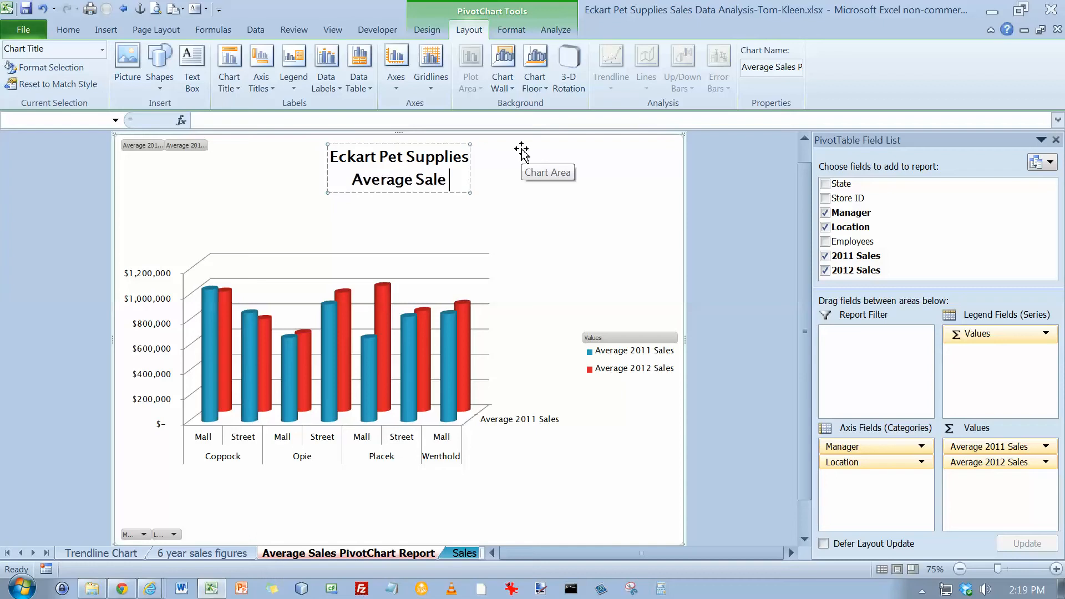
type("s by Manager and Location")
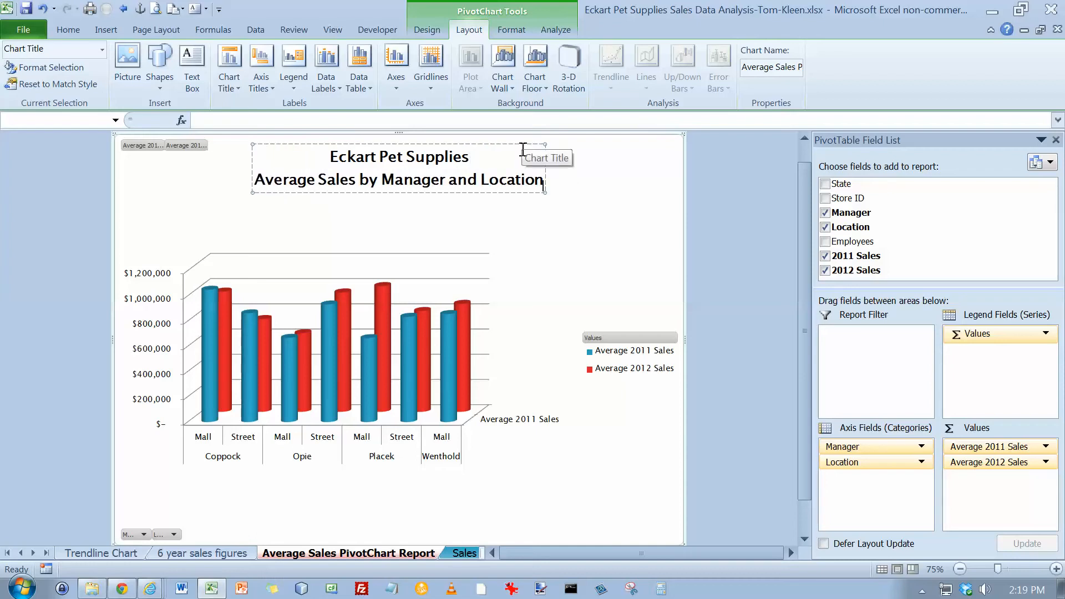
key("Return")
type("20")
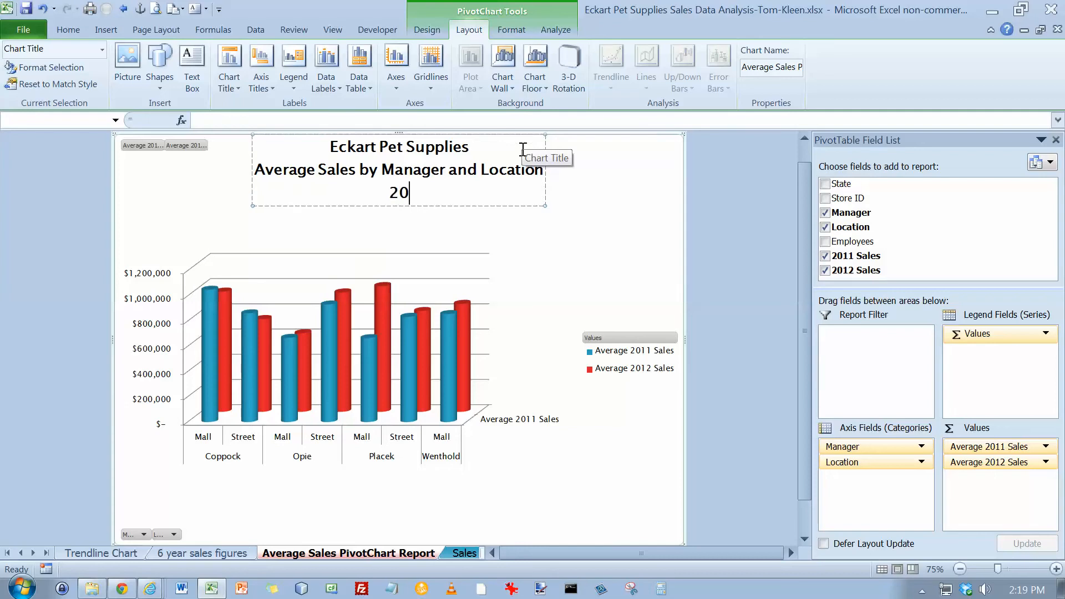
type("11 and 2012")
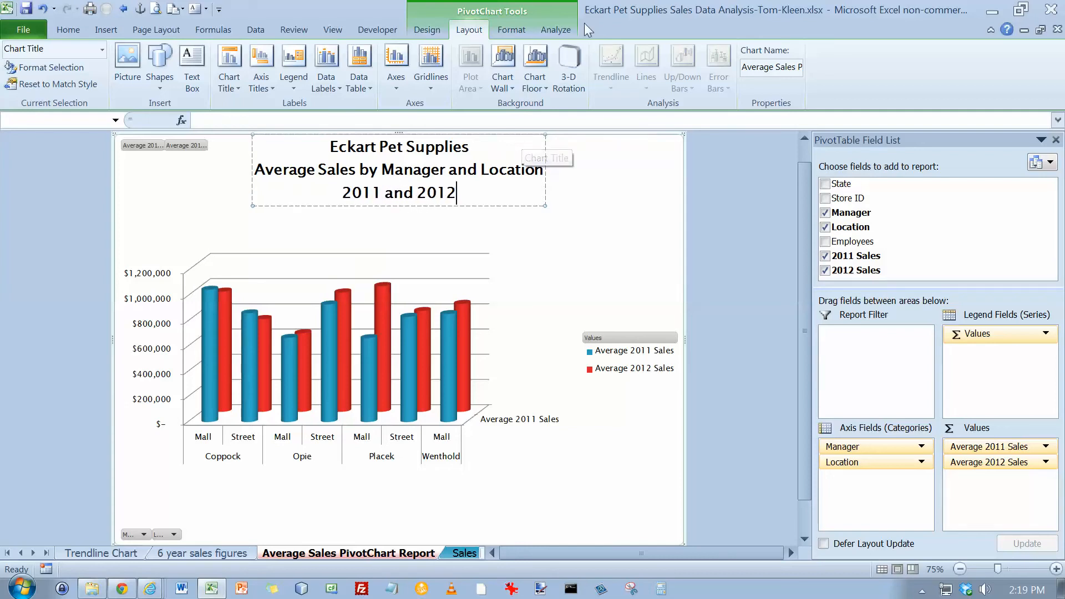
left_click(464, 257)
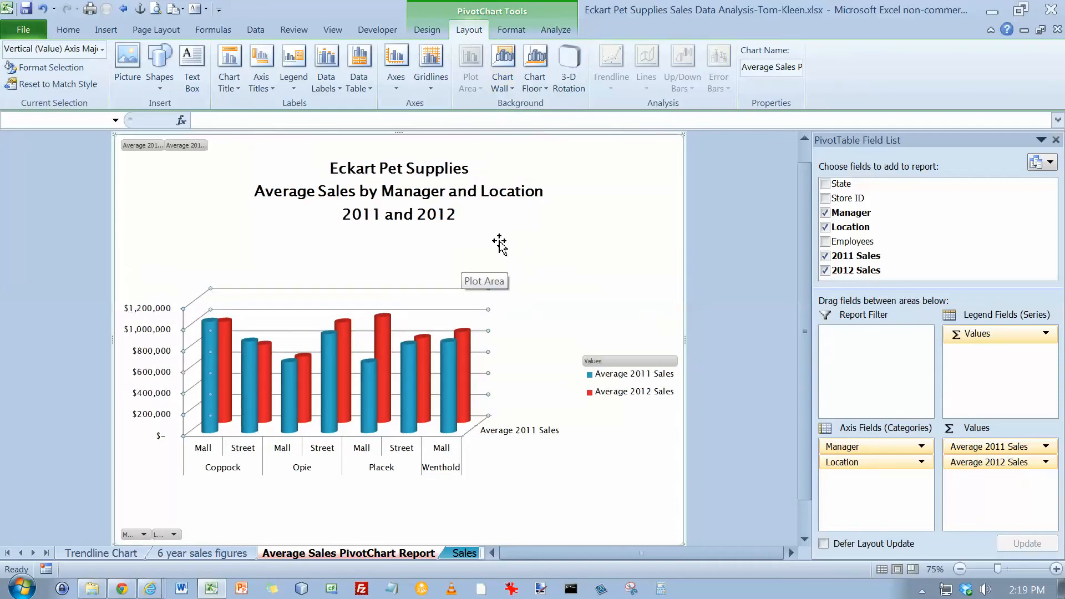
Apply the blue gradient-fill WordArt style from the third row of the gallery to the chart title.
left_click(511, 31)
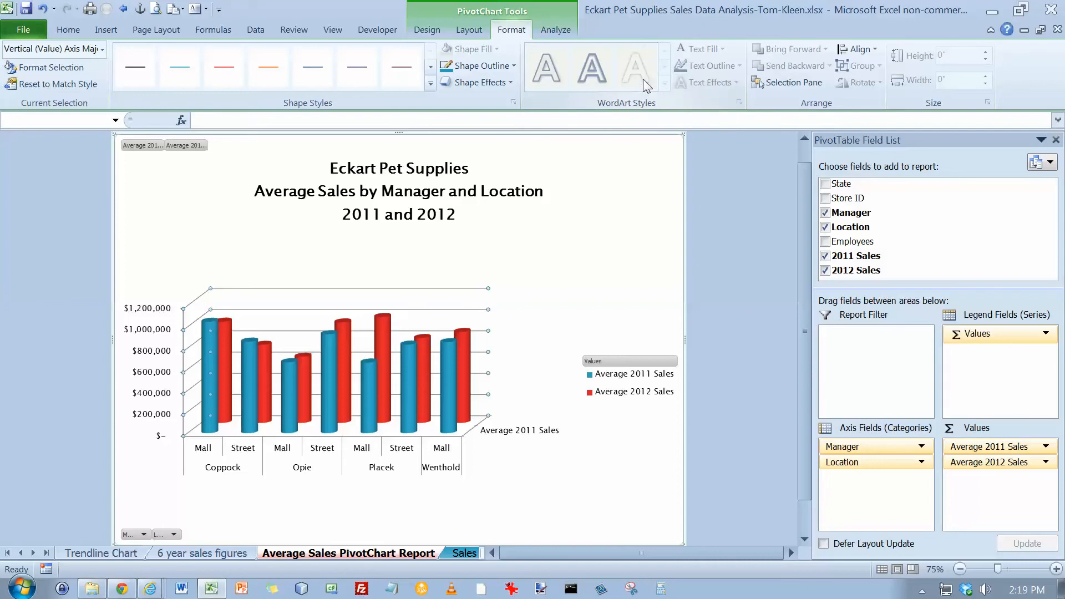
left_click(458, 211)
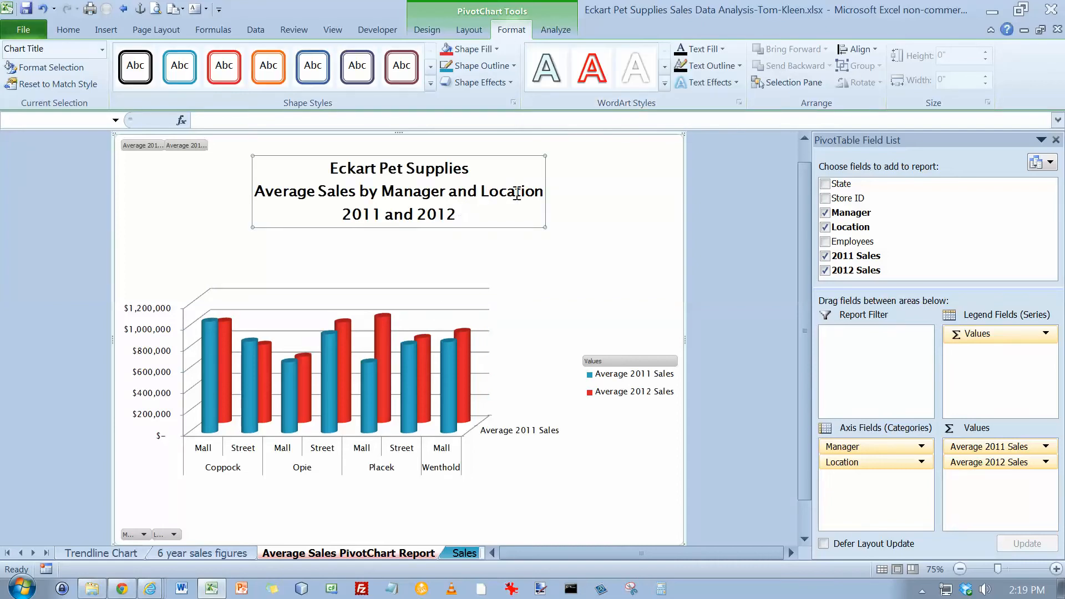
left_click(664, 85)
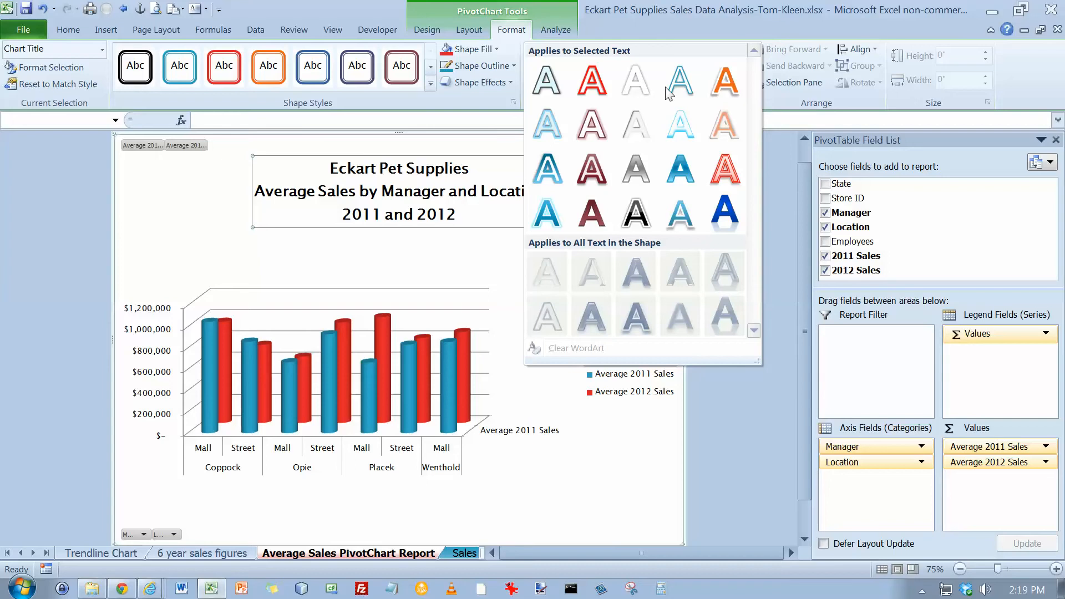
left_click(679, 171)
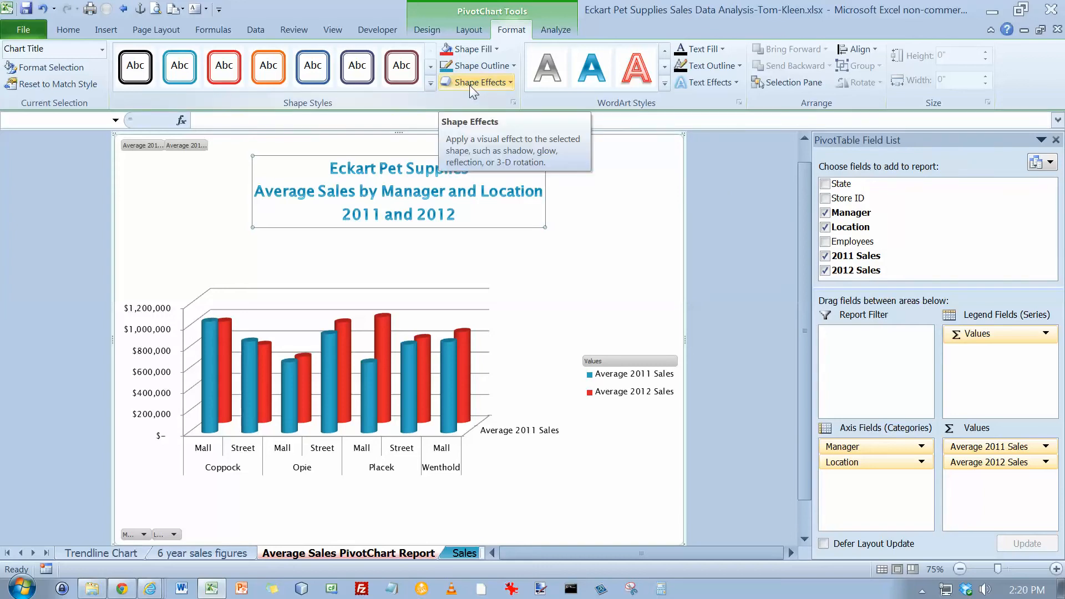
Show the PivotChart's chart wall with the default color fill.
left_click(481, 32)
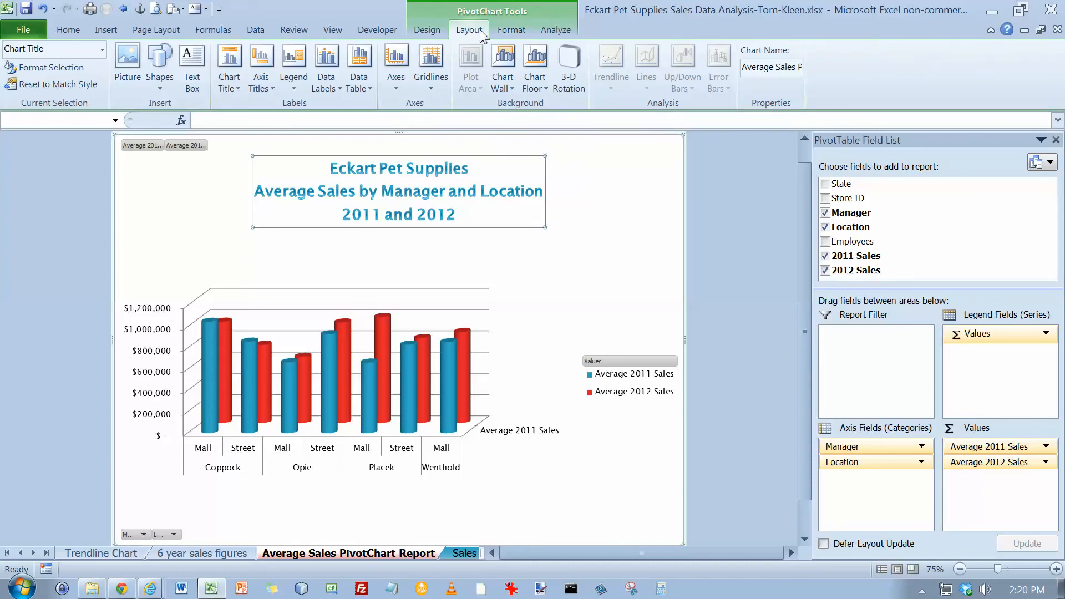
left_click(512, 86)
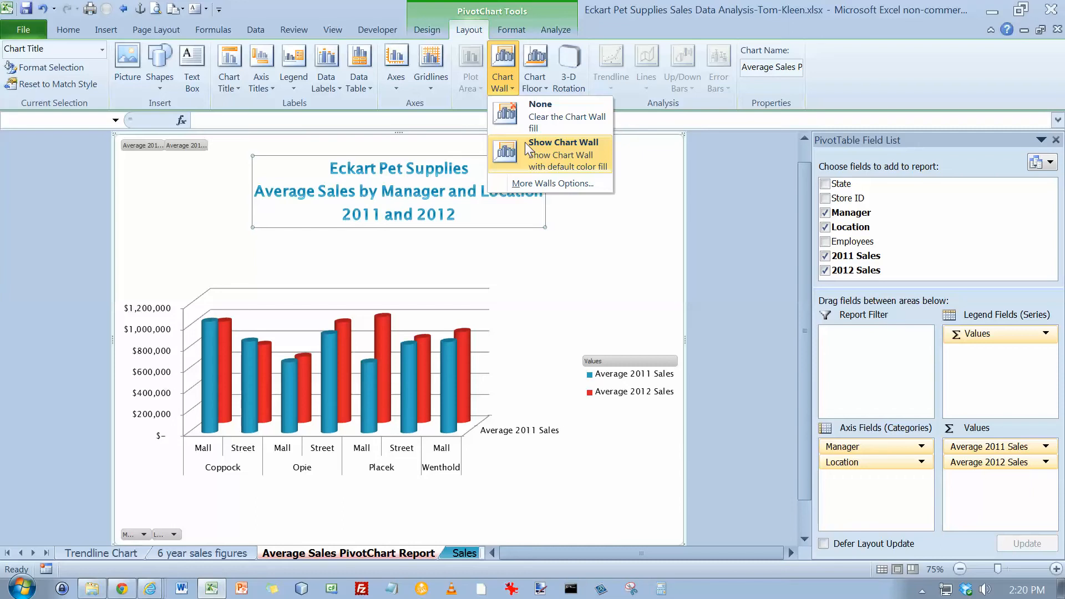
left_click(507, 68)
left_click(508, 61)
left_click(541, 161)
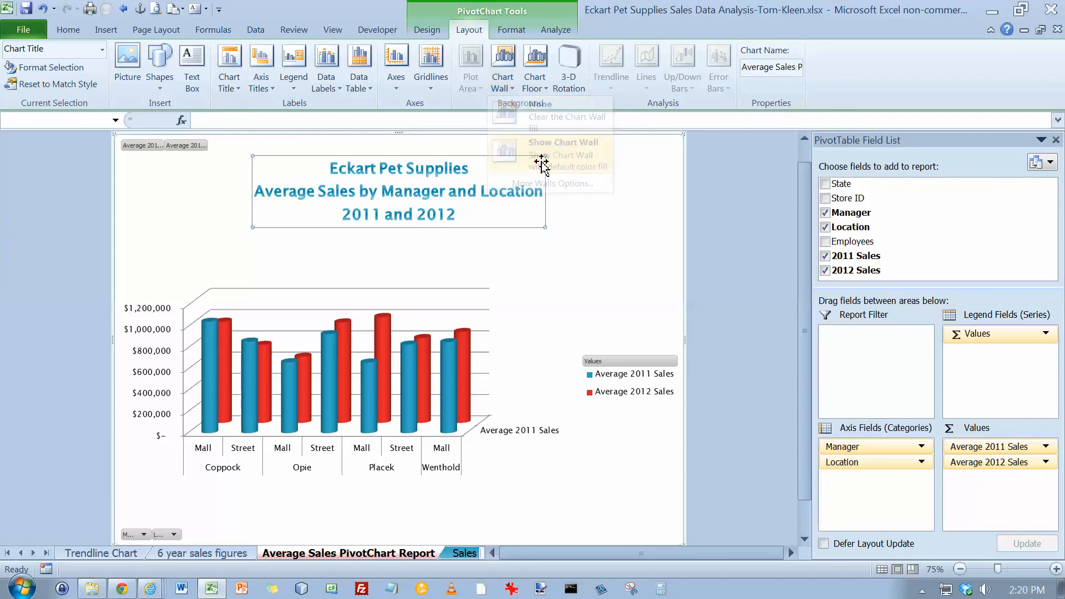
Give the chart walls a linear gradient fill and change its direction so the angle is 270°.
left_click(514, 82)
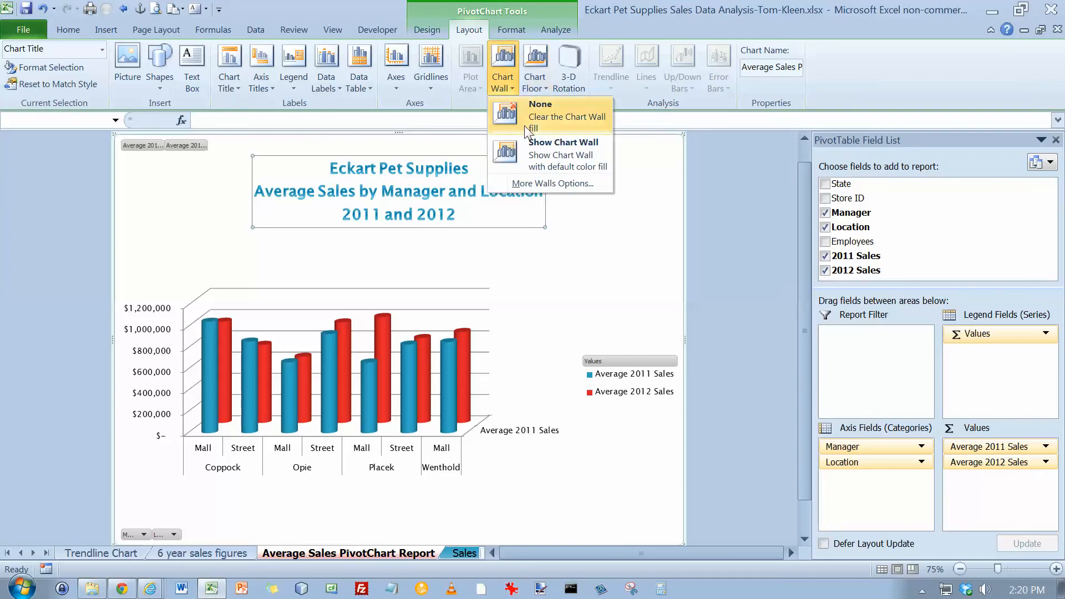
left_click(537, 182)
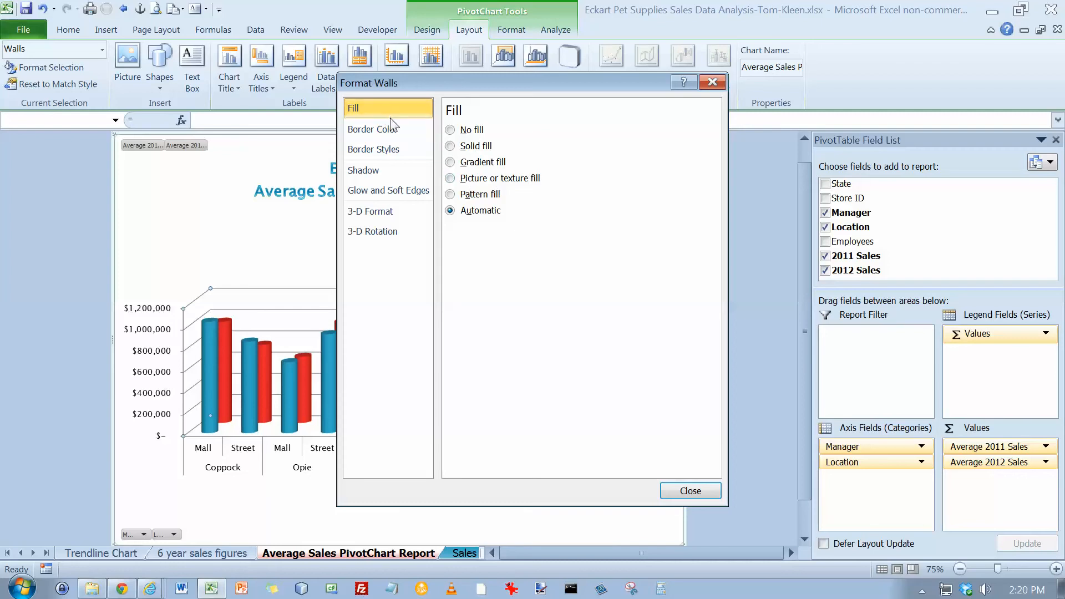
left_click(450, 162)
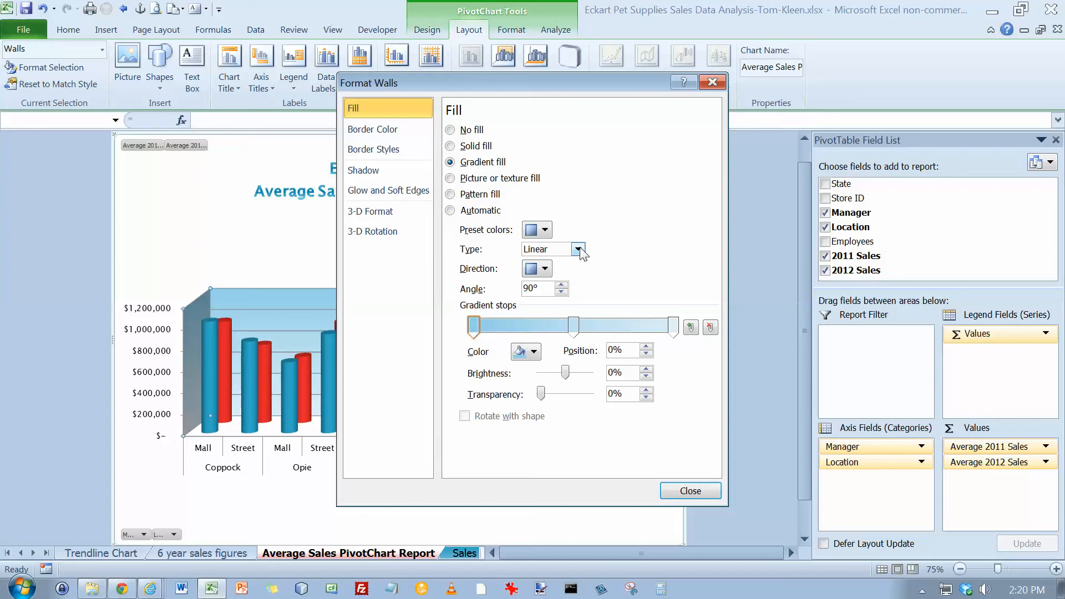
left_click(546, 269)
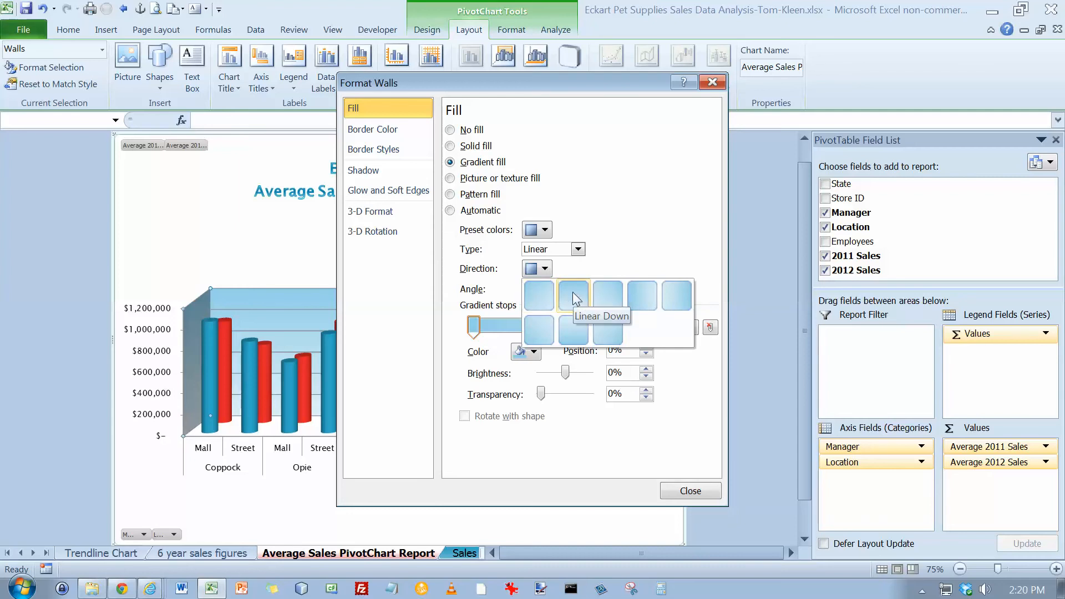
left_click(577, 322)
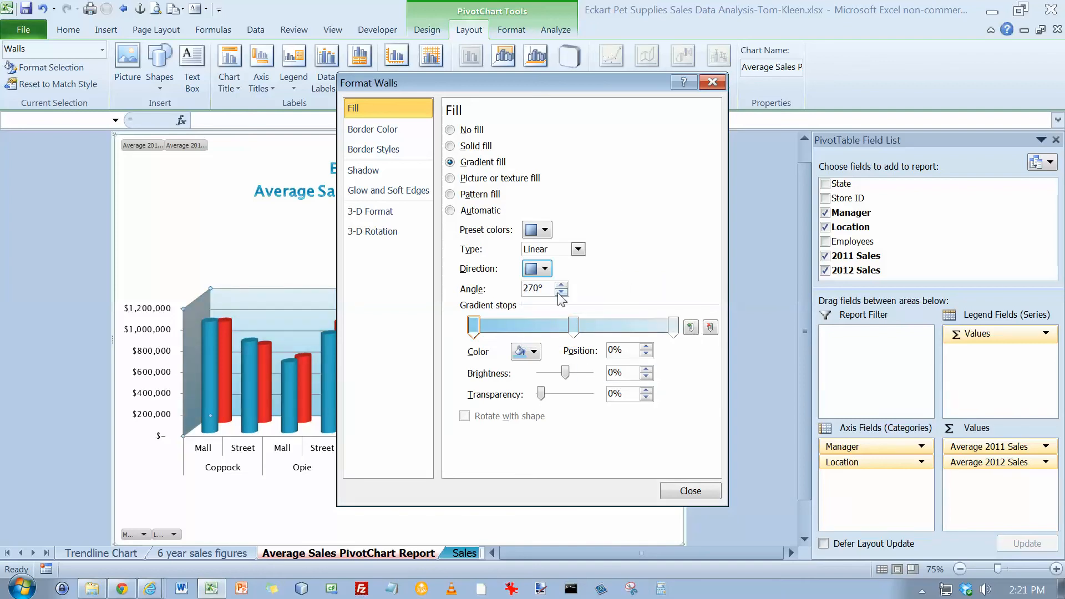
Set the wall gradient's first stop to the light blue theme color with -25% brightness and close the wall formatting.
left_click(534, 351)
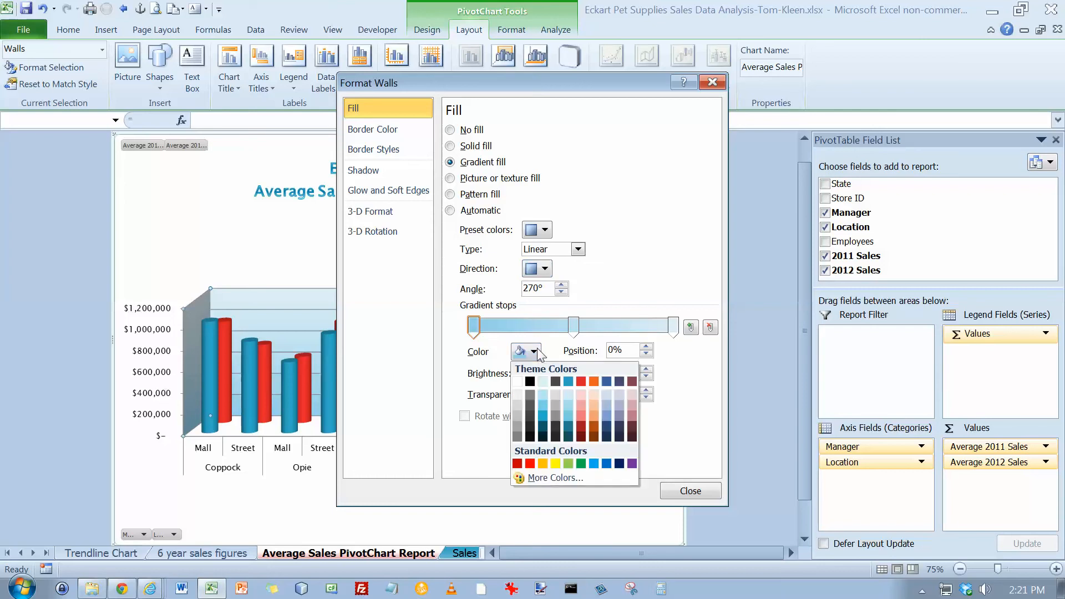
left_click(542, 405)
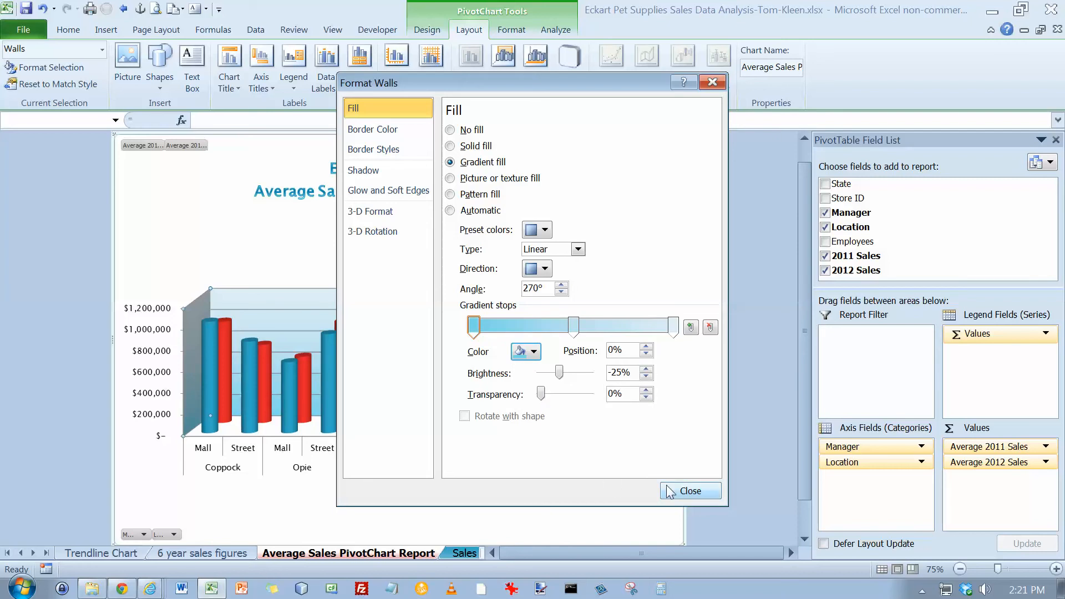
left_click(688, 491)
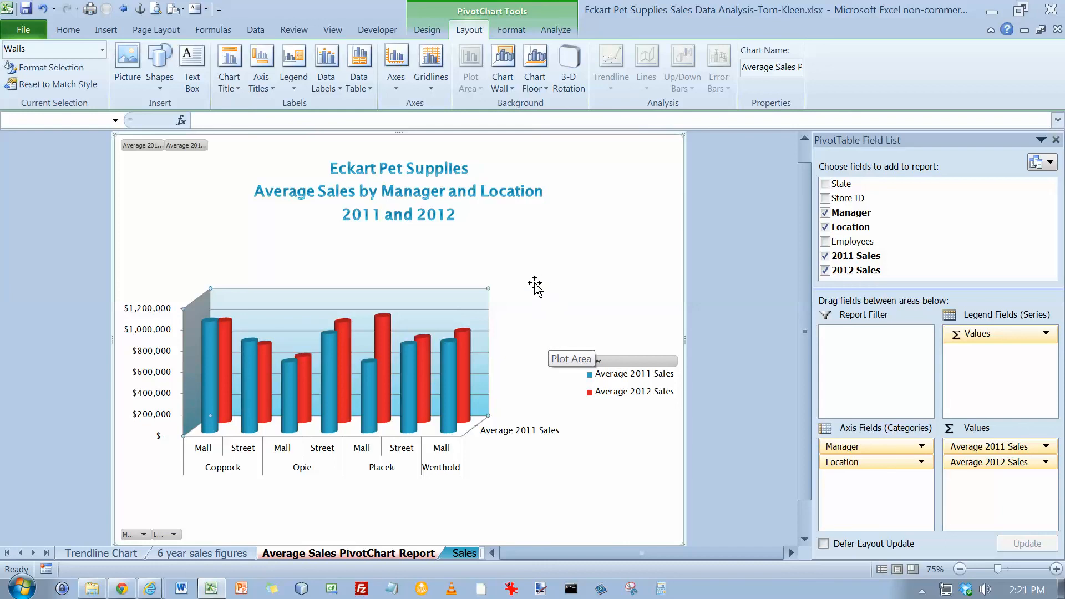
Replace Manager with State in the PivotChart's axis fields and place State above Location.
left_click(555, 30)
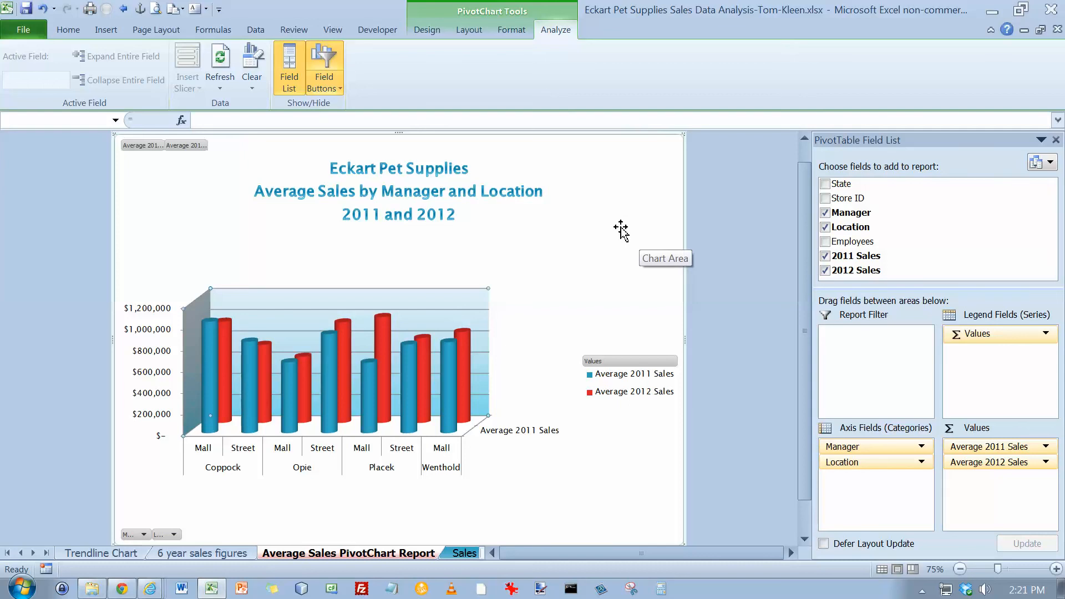
left_click(824, 213)
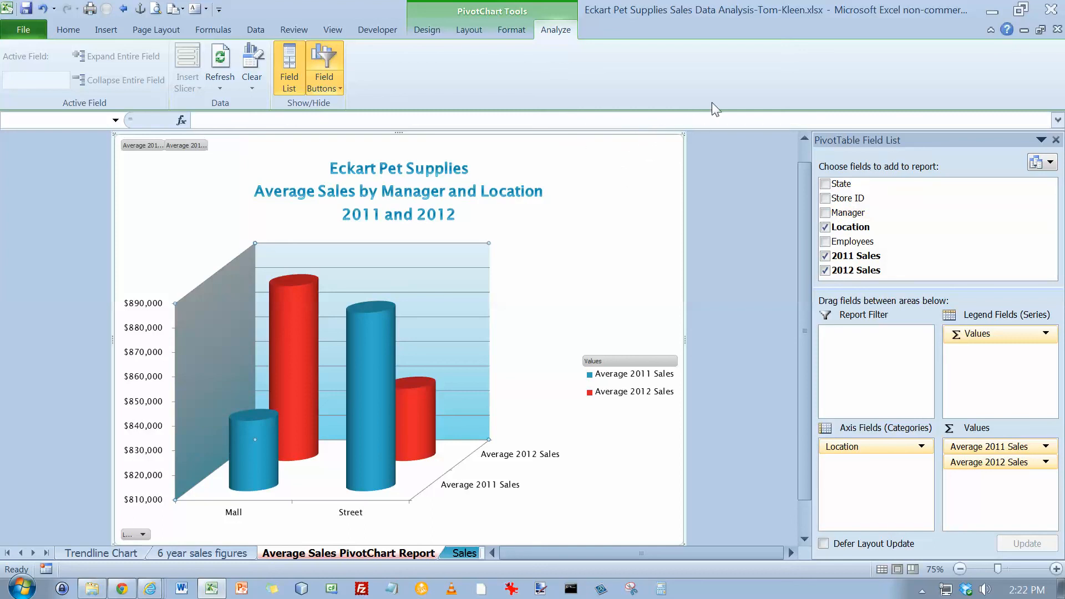
left_click(825, 185)
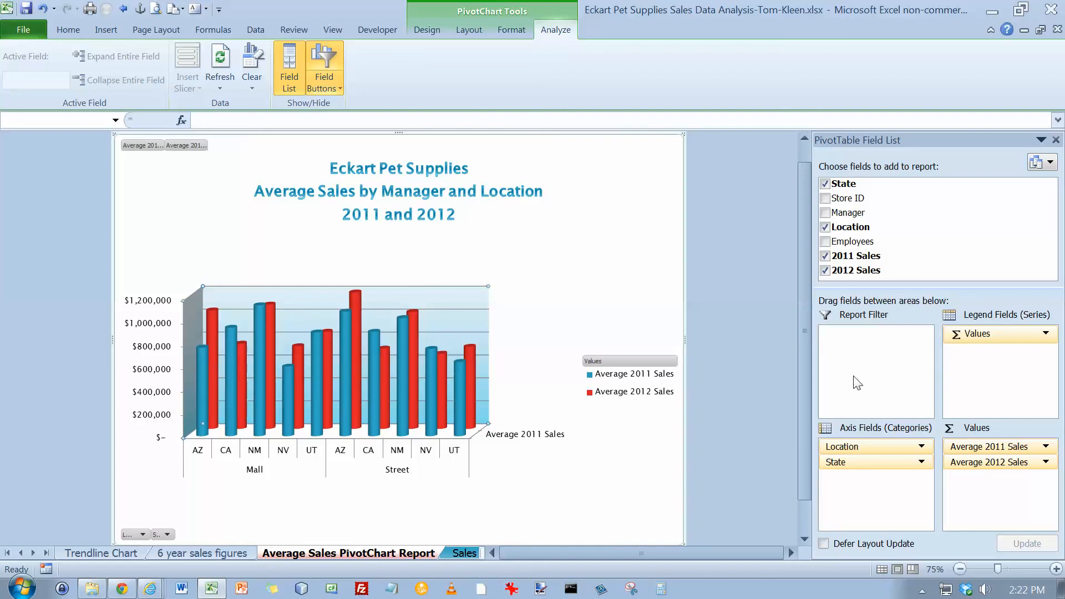
left_click_drag(870, 447, 871, 471)
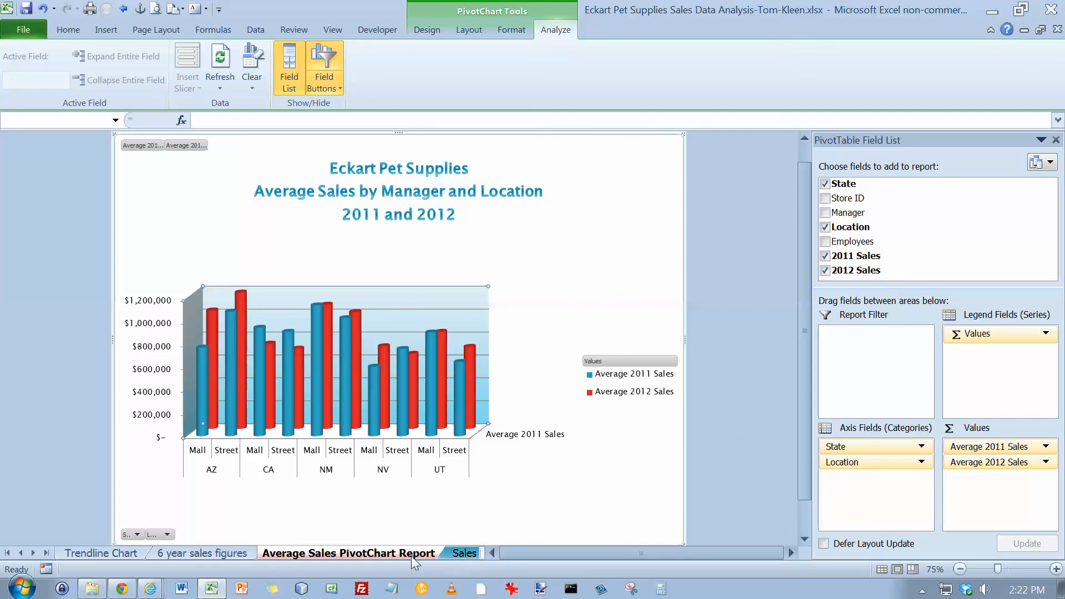
On the Sales PivotTable Report sheet, replace State with Manager above Location in the row labels, and return to the Average Sales PivotChart Report sheet.
left_click(461, 552)
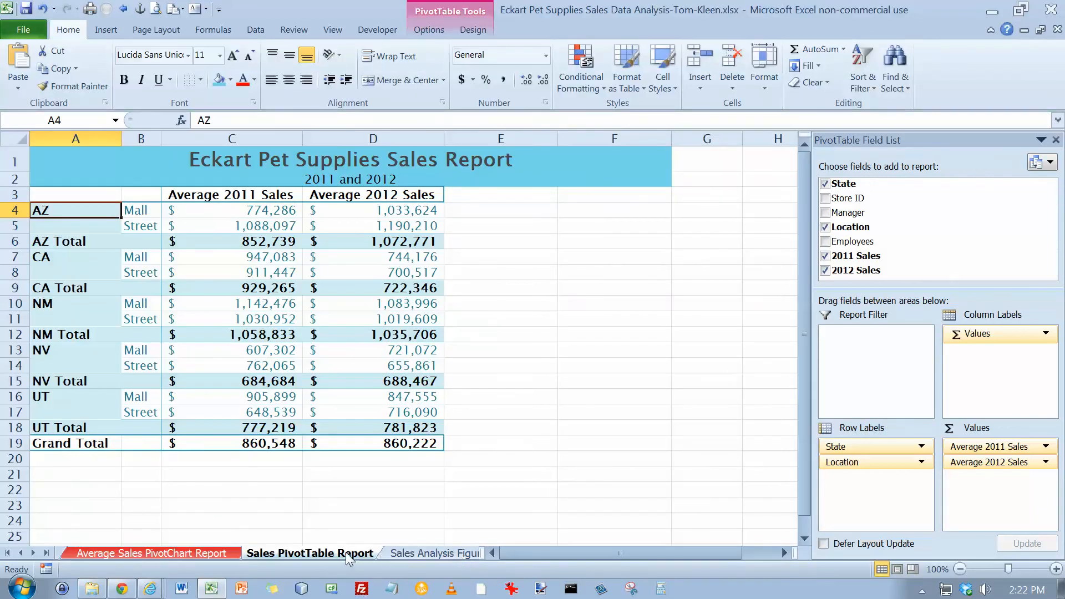
left_click_drag(486, 553, 697, 561)
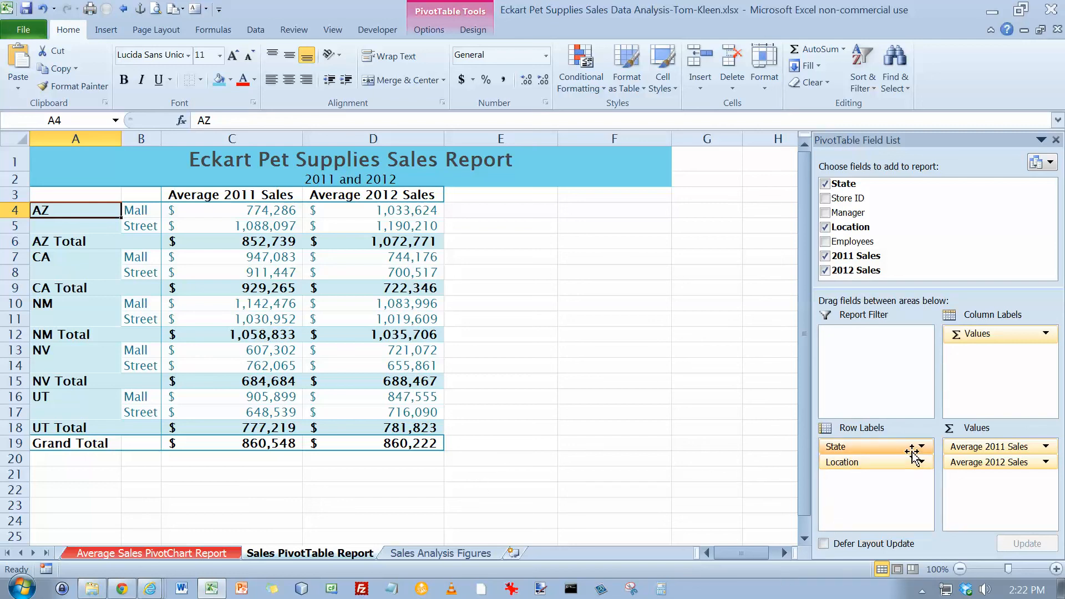
left_click_drag(912, 452, 981, 206)
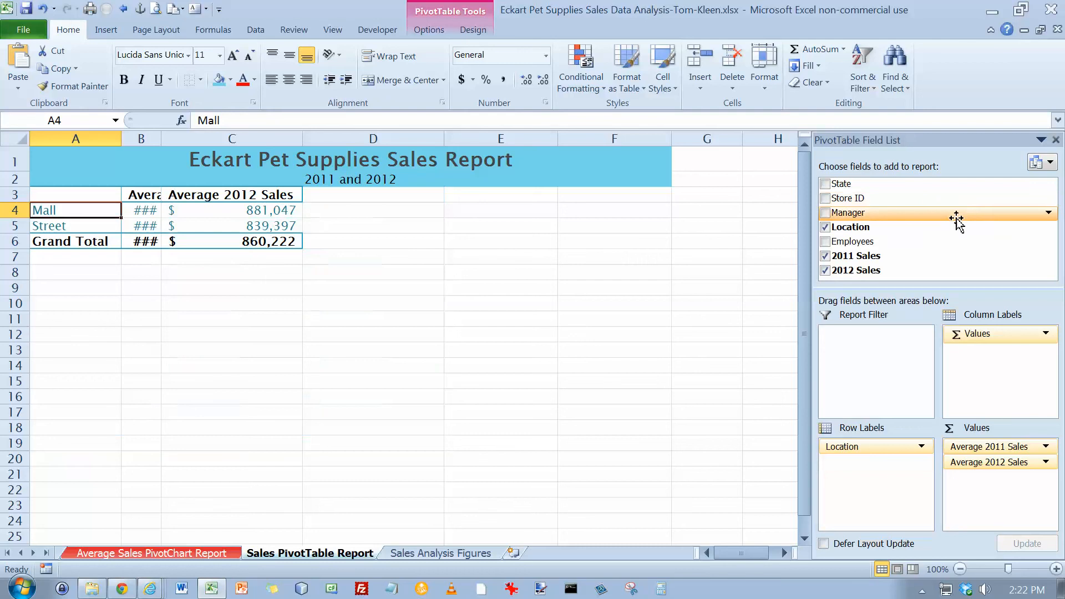
left_click(826, 213)
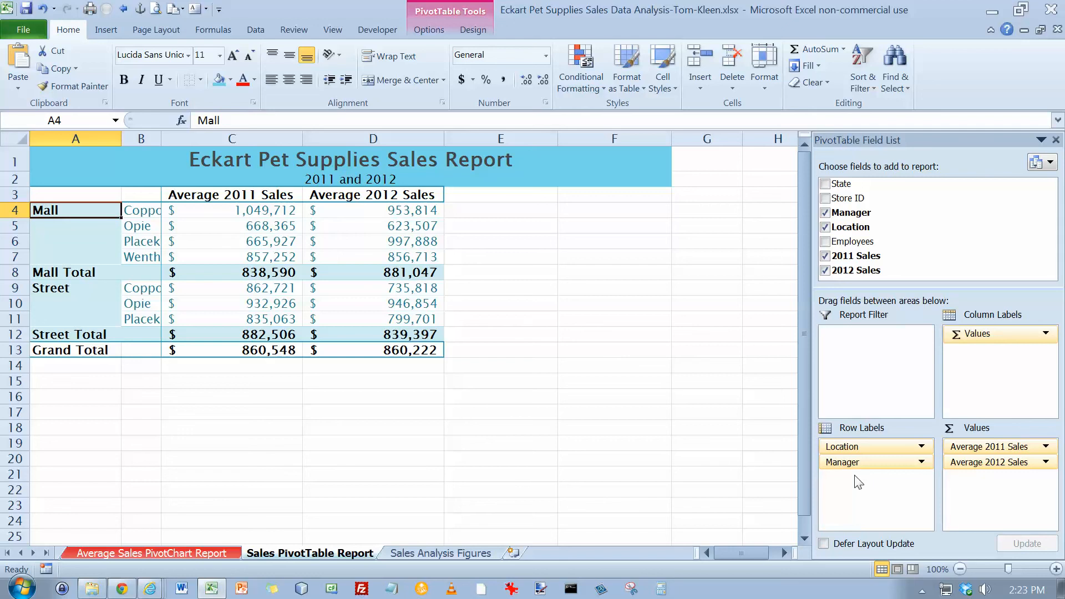
mouse_move(854, 461)
left_mouse_down()
mouse_move(848, 450)
mouse_move(859, 446)
left_mouse_up()
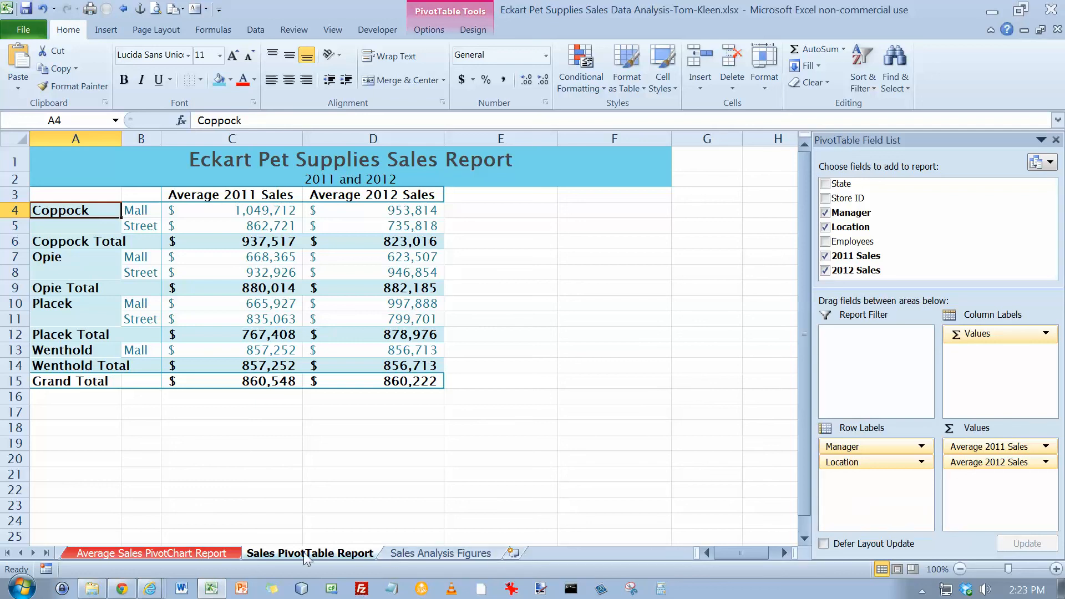
left_click(231, 553)
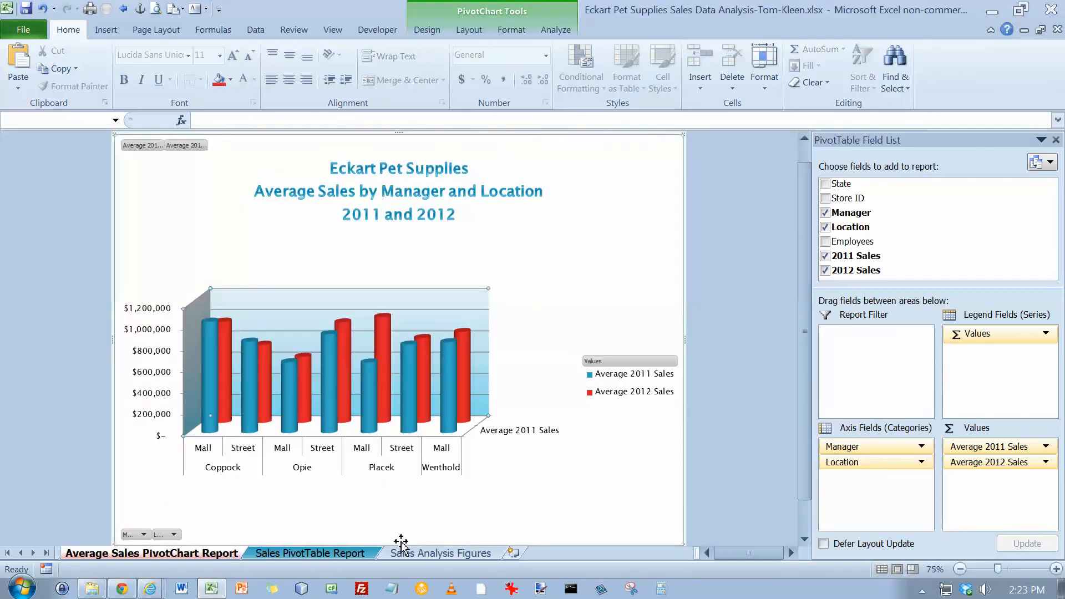